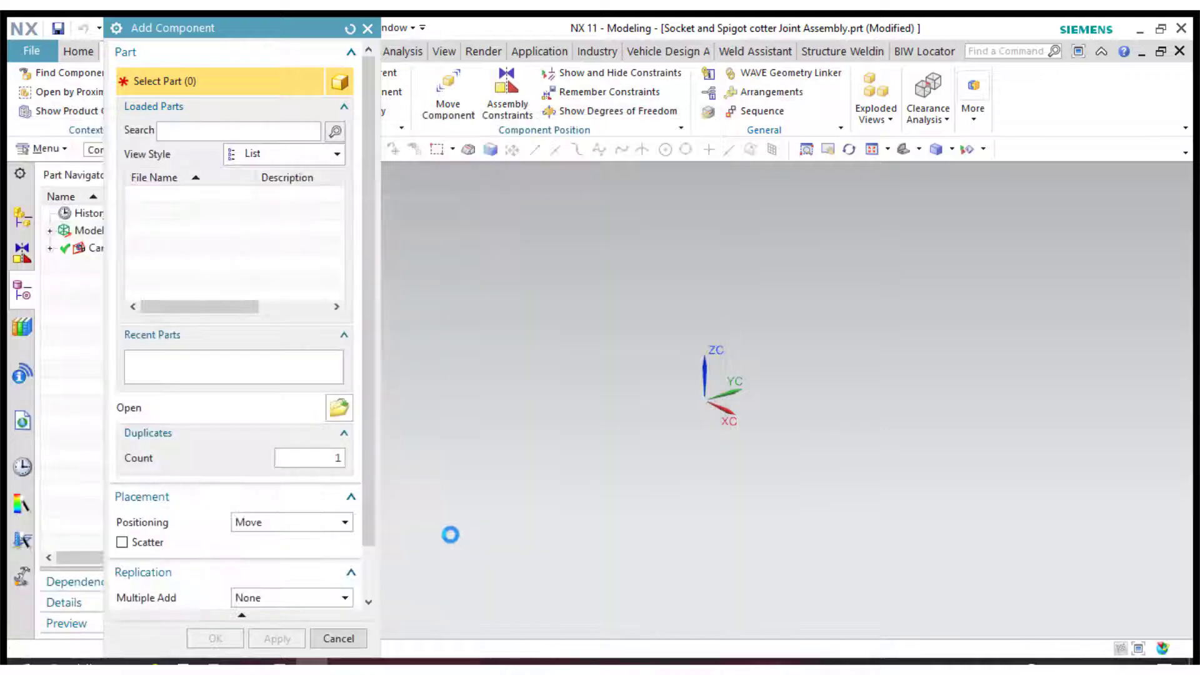
# Add Socket.prt to the assembly, positioned at the absolute origin
pyautogui.click(321, 522)
pyautogui.click(277, 541)
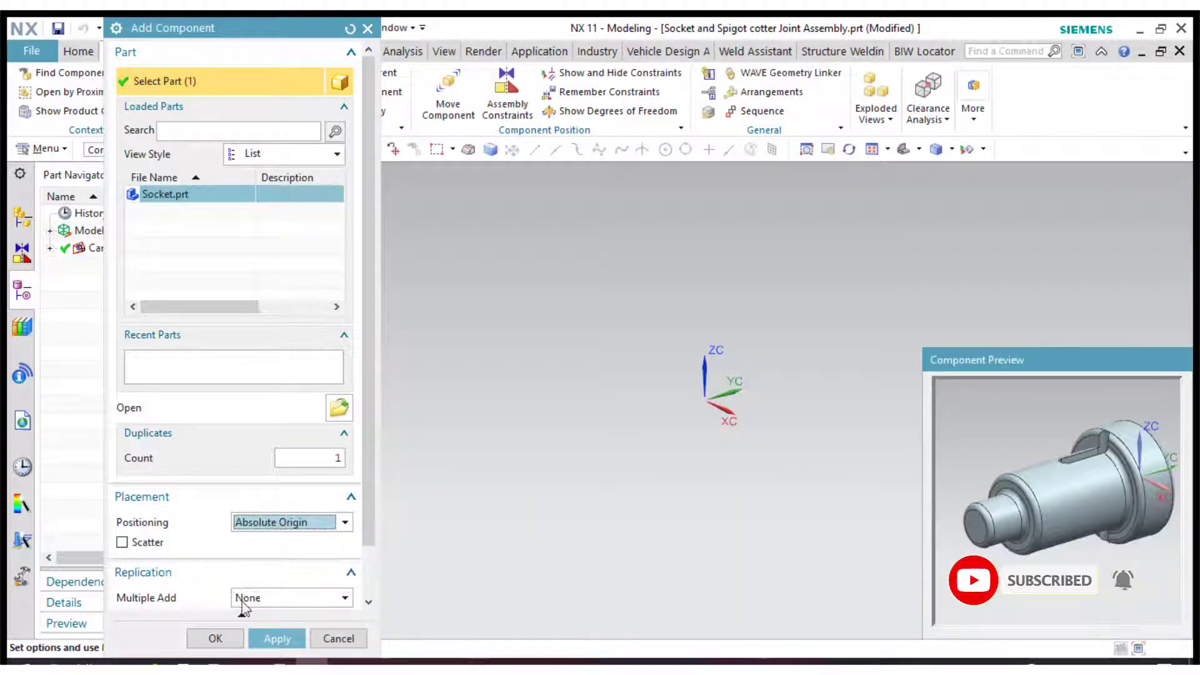
pyautogui.click(220, 638)
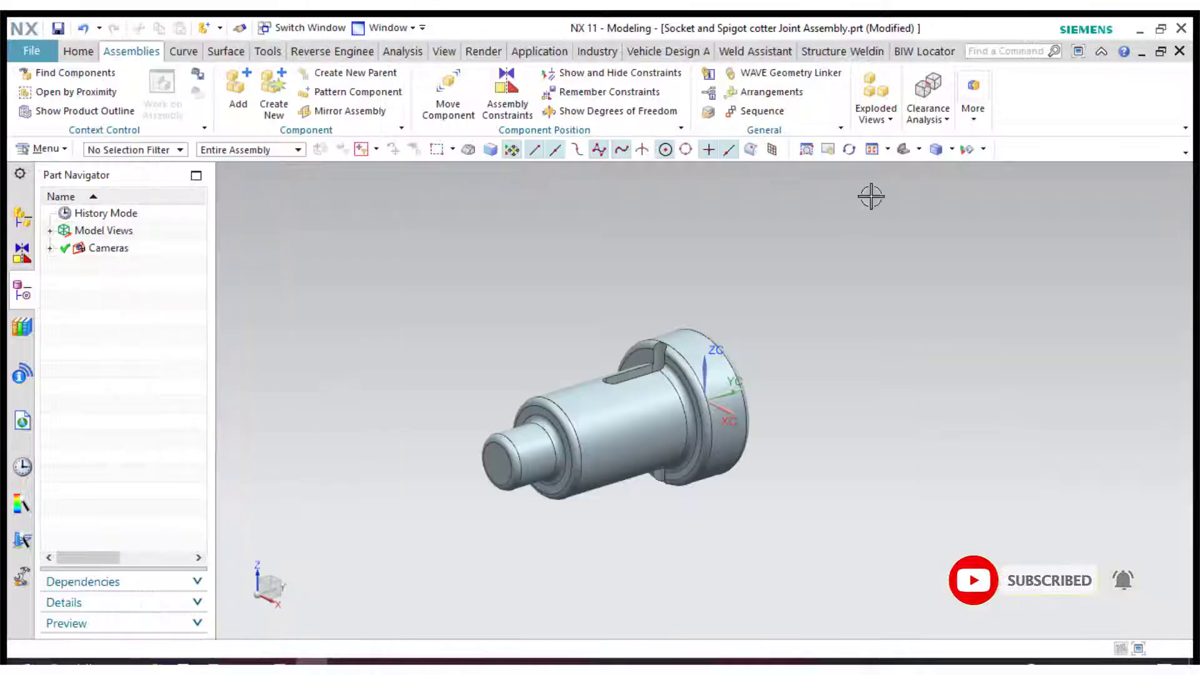
pyautogui.click(902, 151)
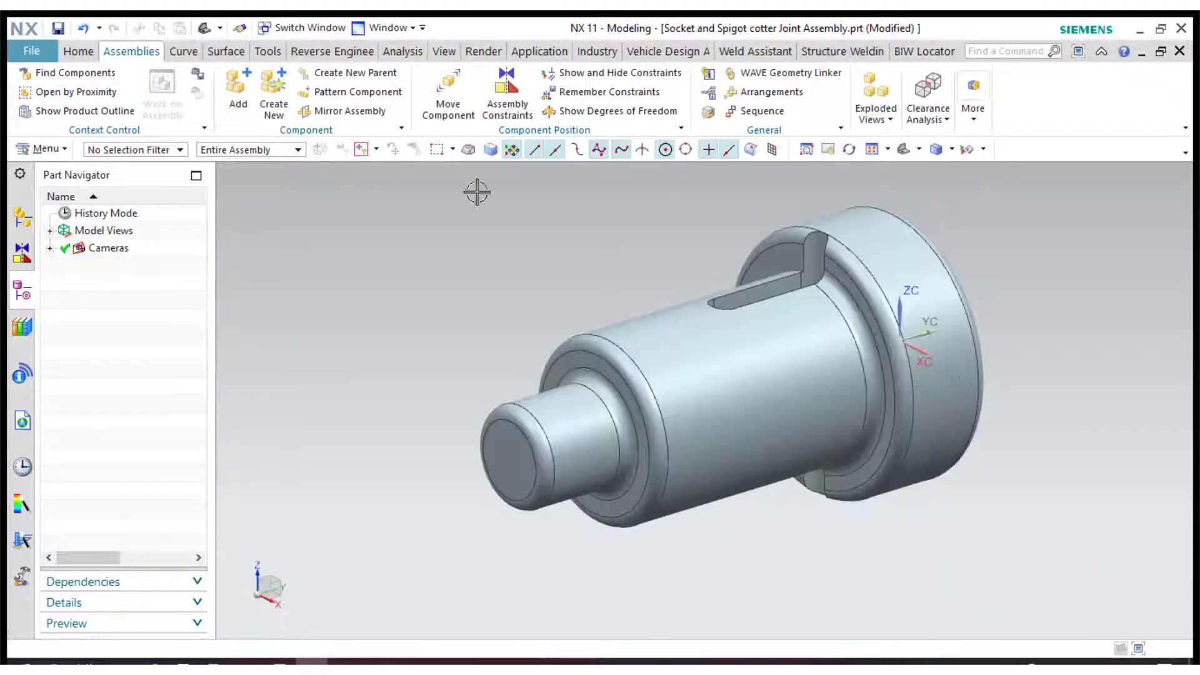
# Apply a Fix constraint to the socket to lock it in place
pyautogui.click(507, 97)
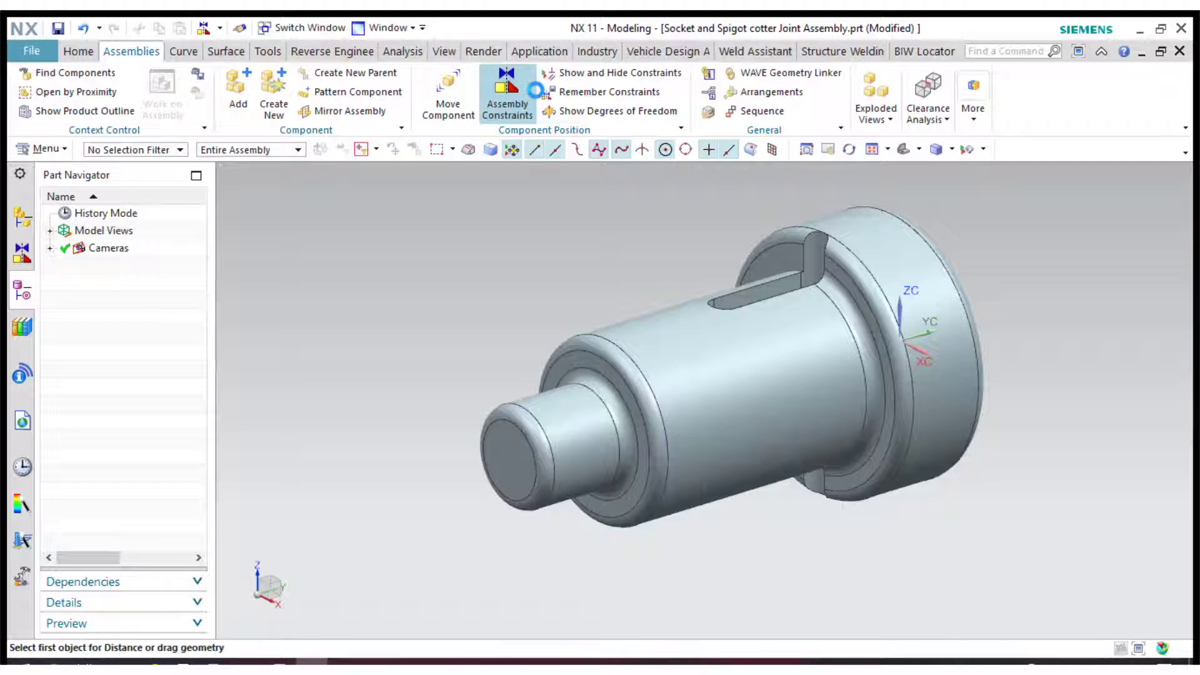
pyautogui.click(224, 88)
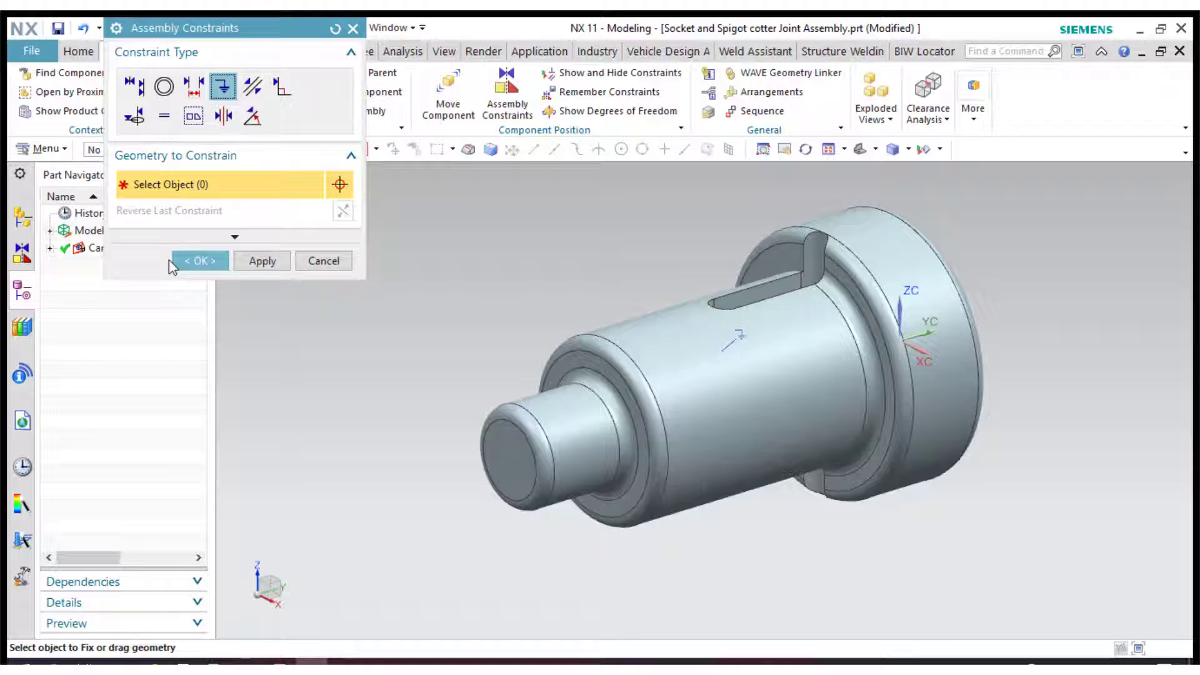
pyautogui.click(188, 262)
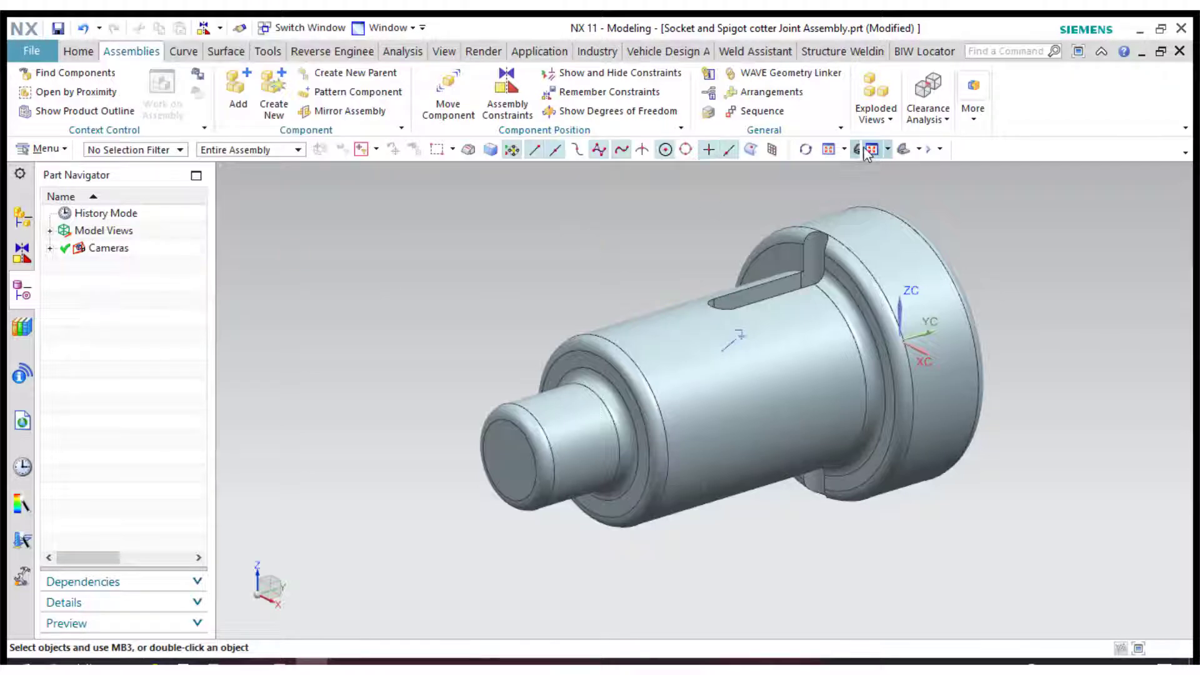
pyautogui.click(872, 150)
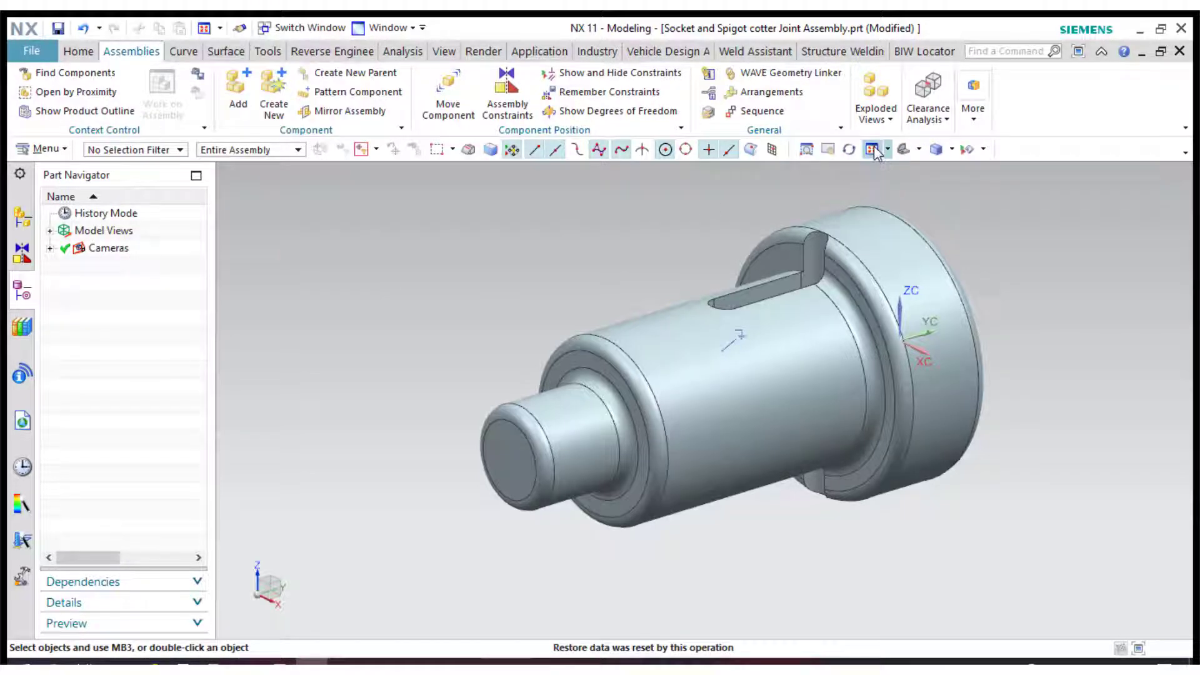
pyautogui.click(907, 150)
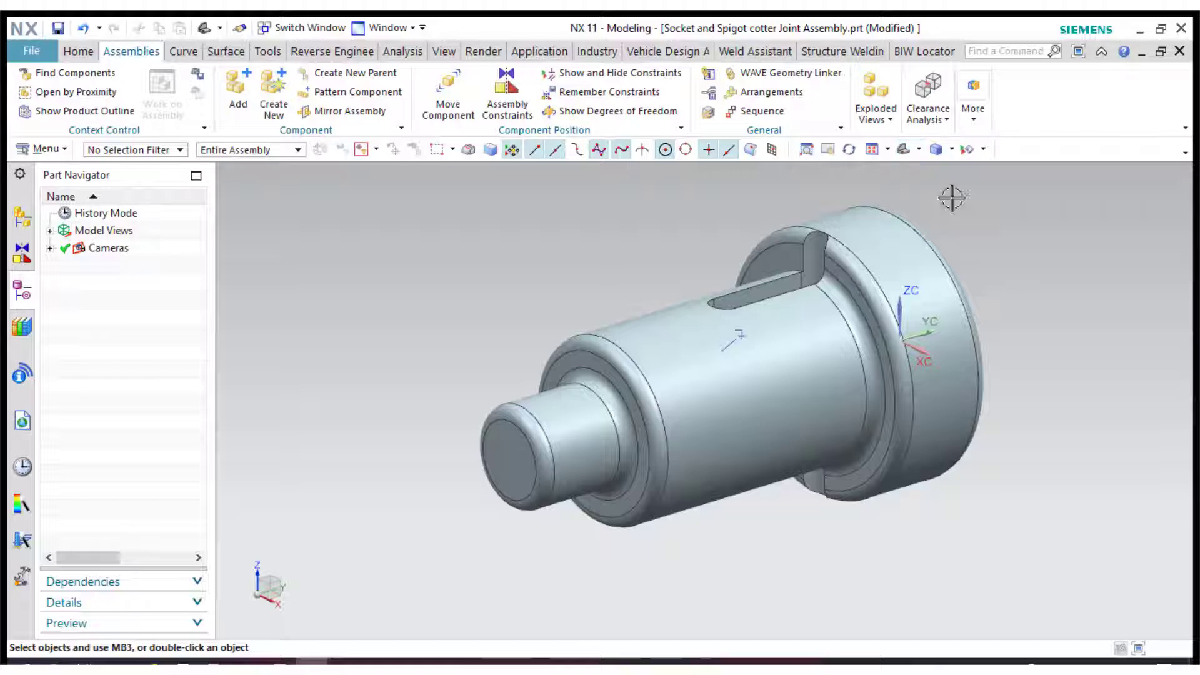
# Add one Spigot.prt component from the Models folder using Move positioning
pyautogui.click(238, 106)
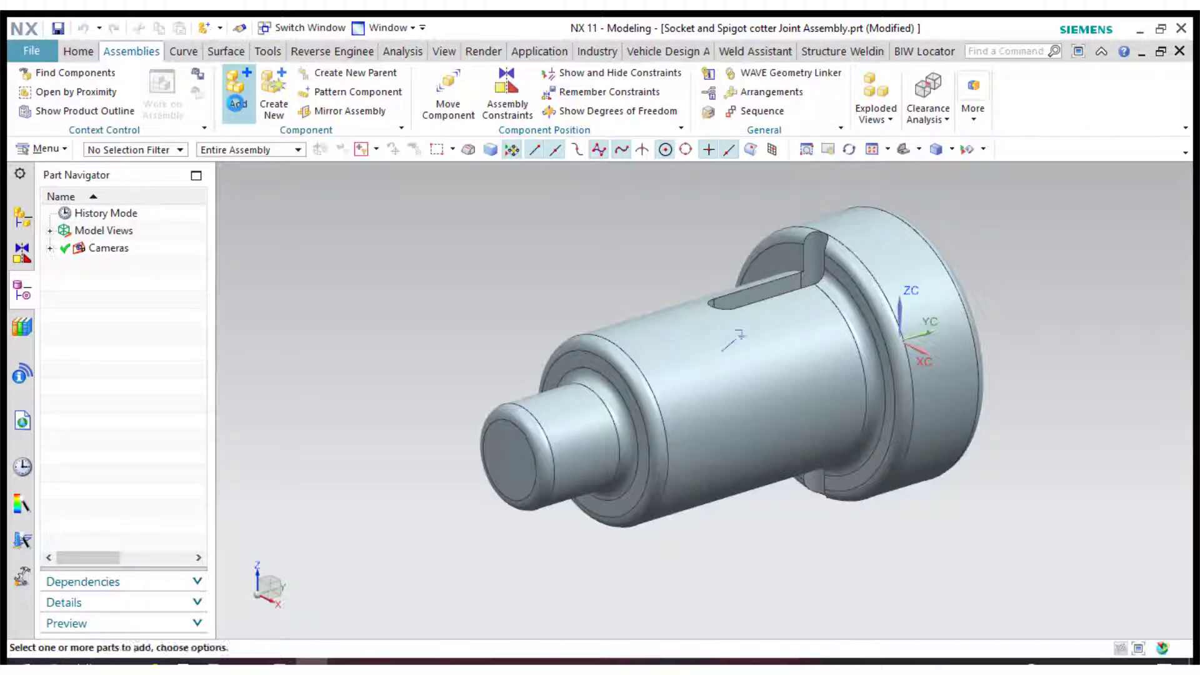
pyautogui.click(339, 408)
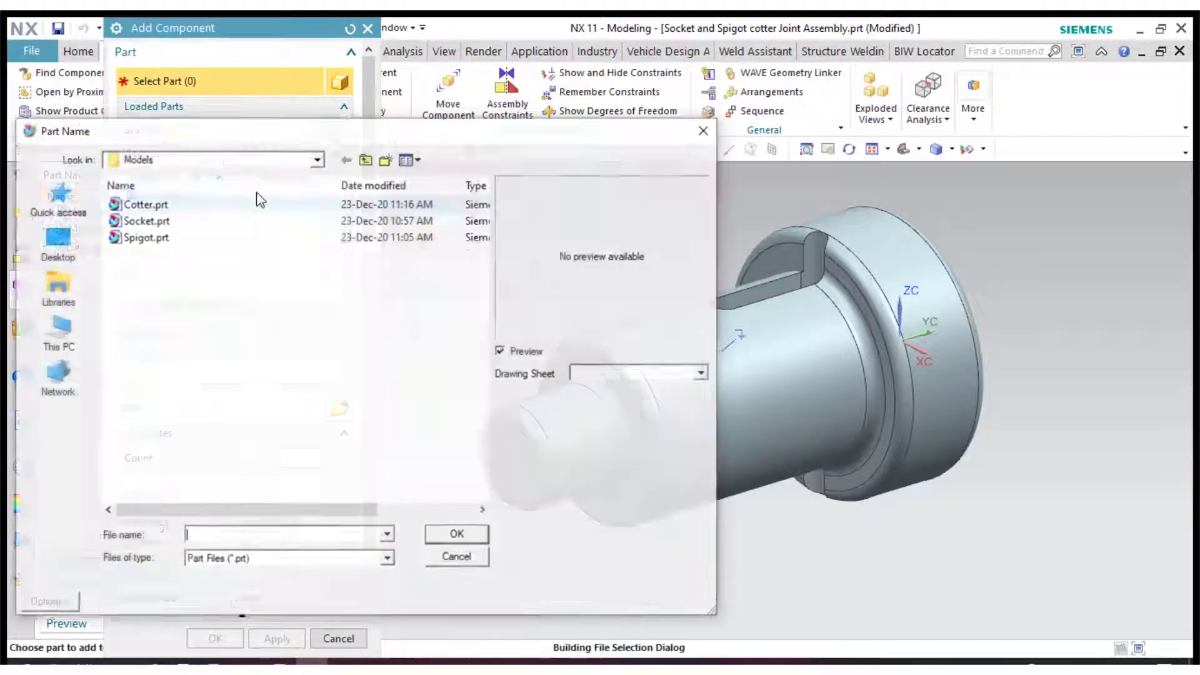
pyautogui.click(190, 236)
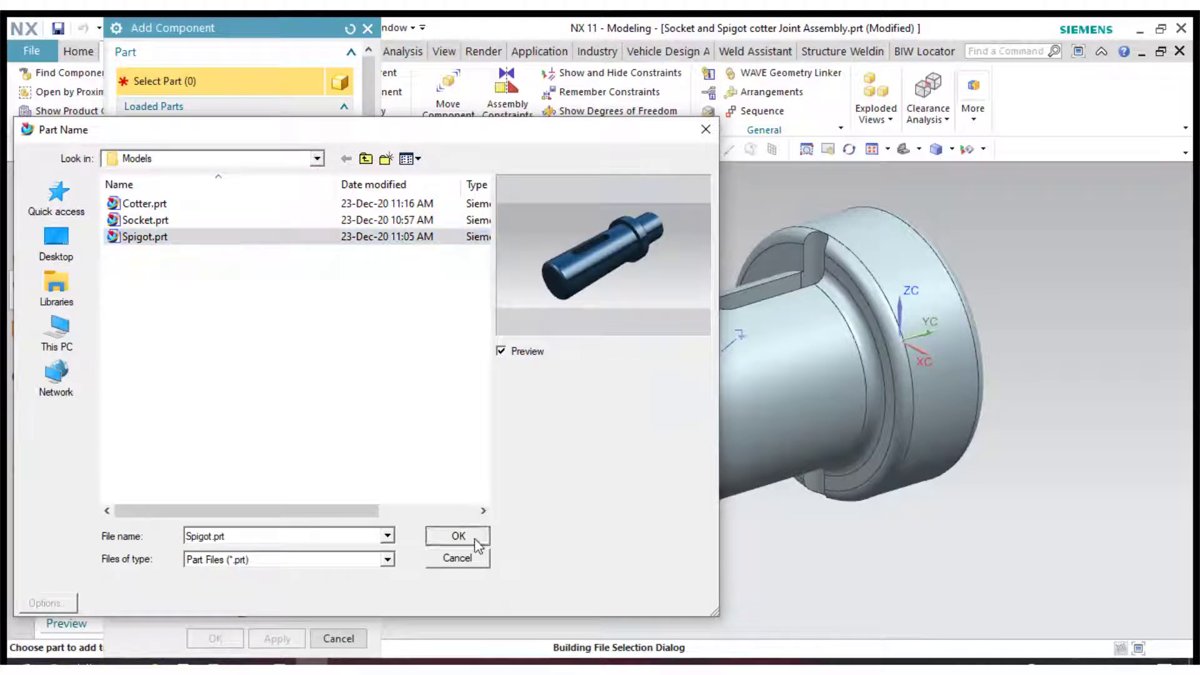
pyautogui.click(458, 536)
pyautogui.click(300, 523)
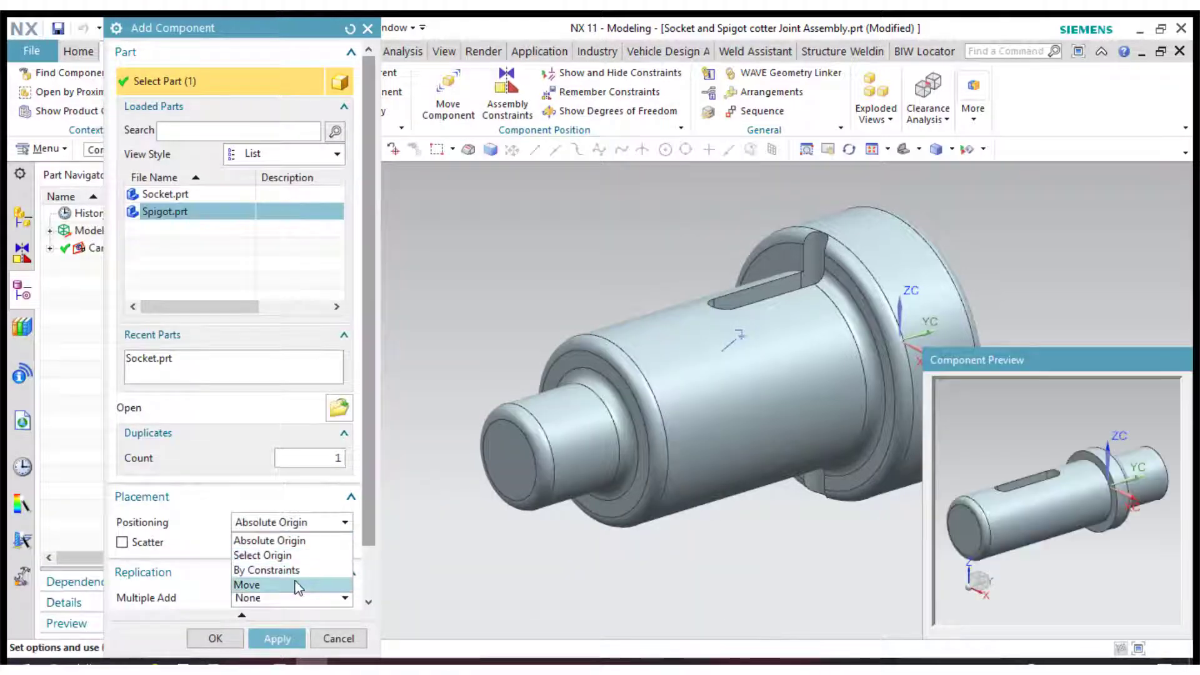
pyautogui.click(297, 585)
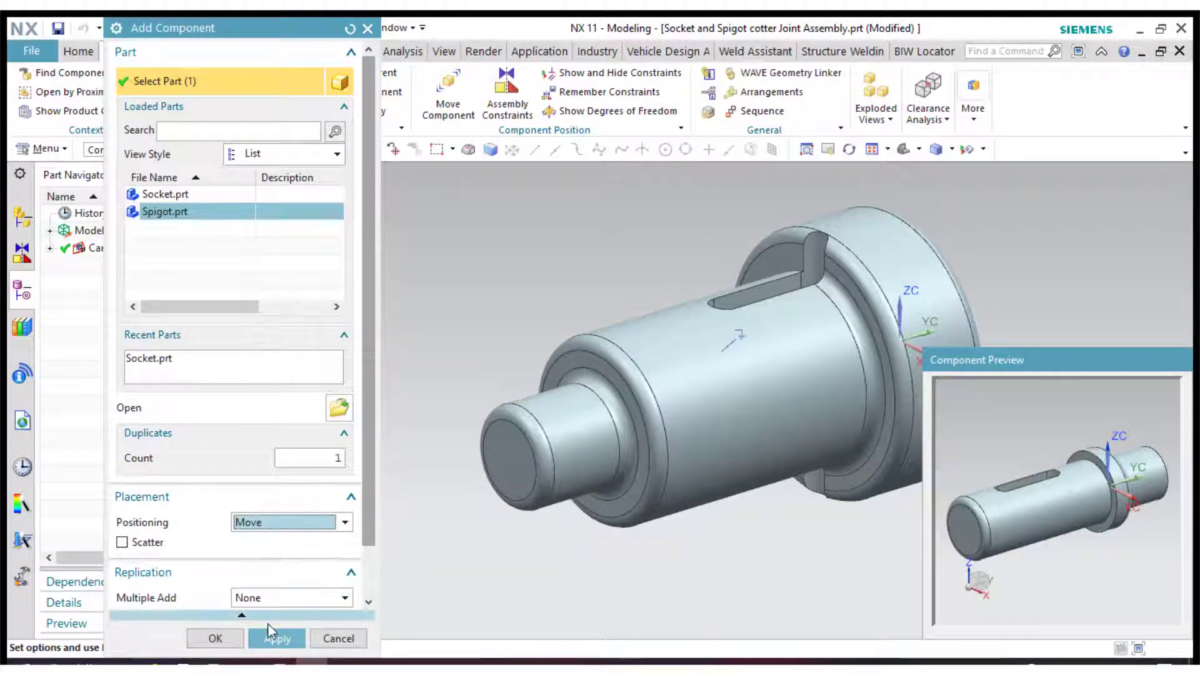
pyautogui.click(214, 639)
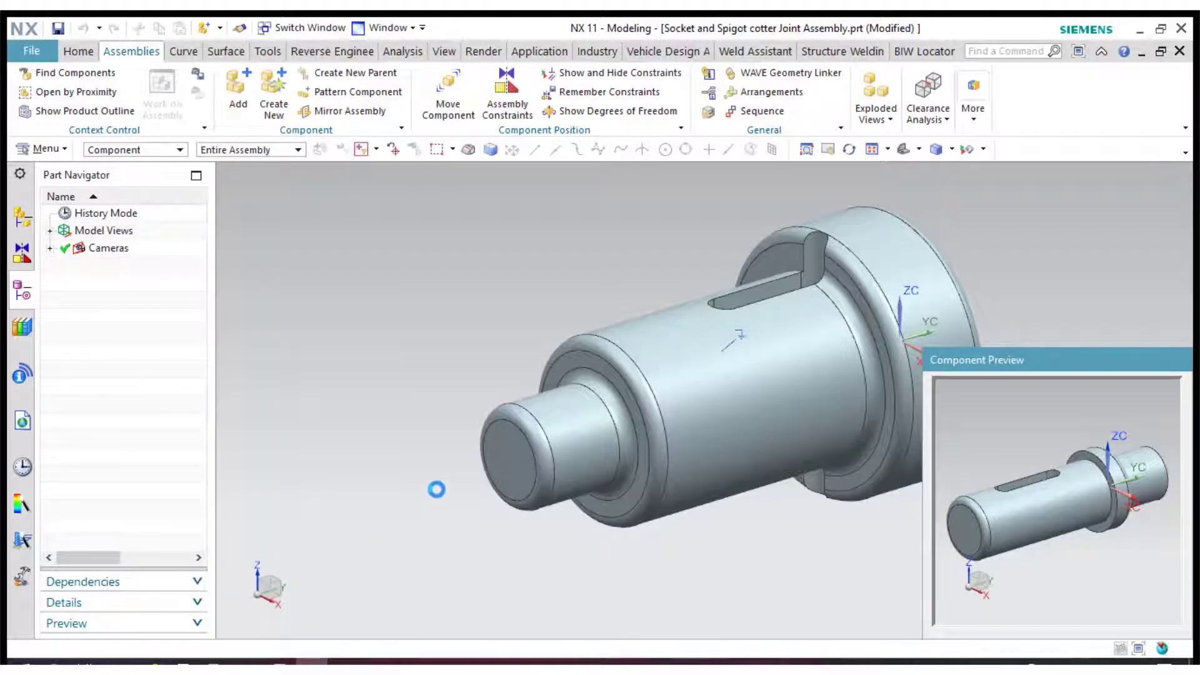
pyautogui.click(200, 371)
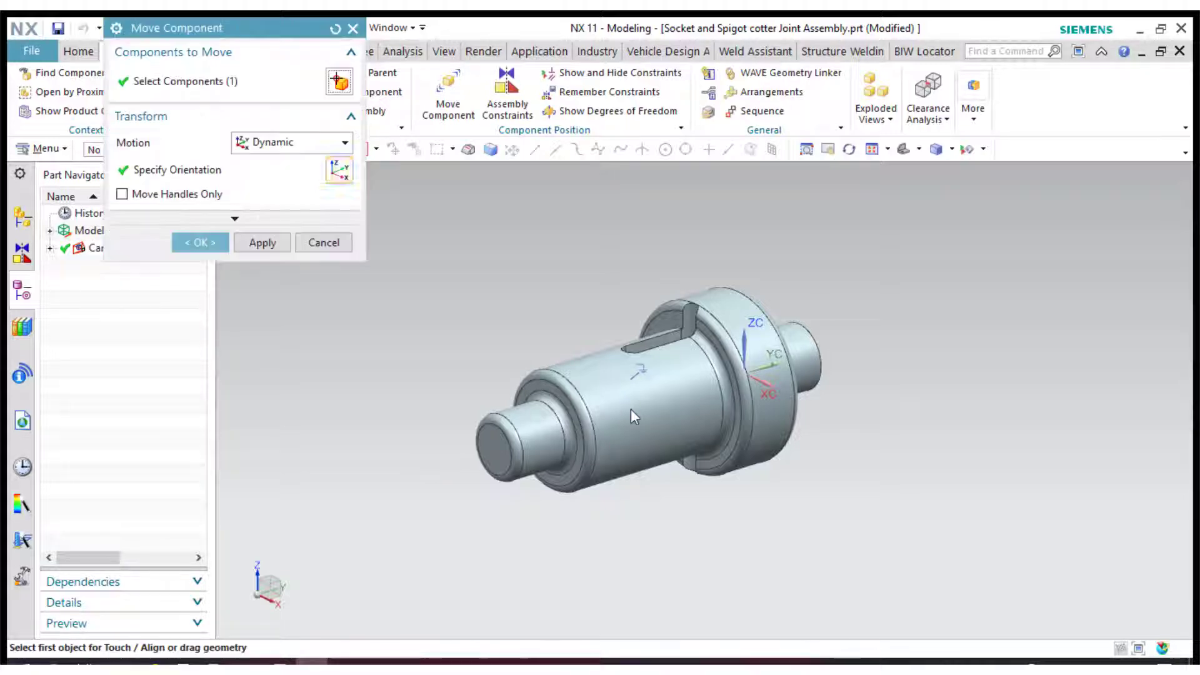
# Move the spigot along the Y direction to about Y 82, clear of the socket's collar end
pyautogui.moveTo(683, 390); pyautogui.dragTo(923, 316)
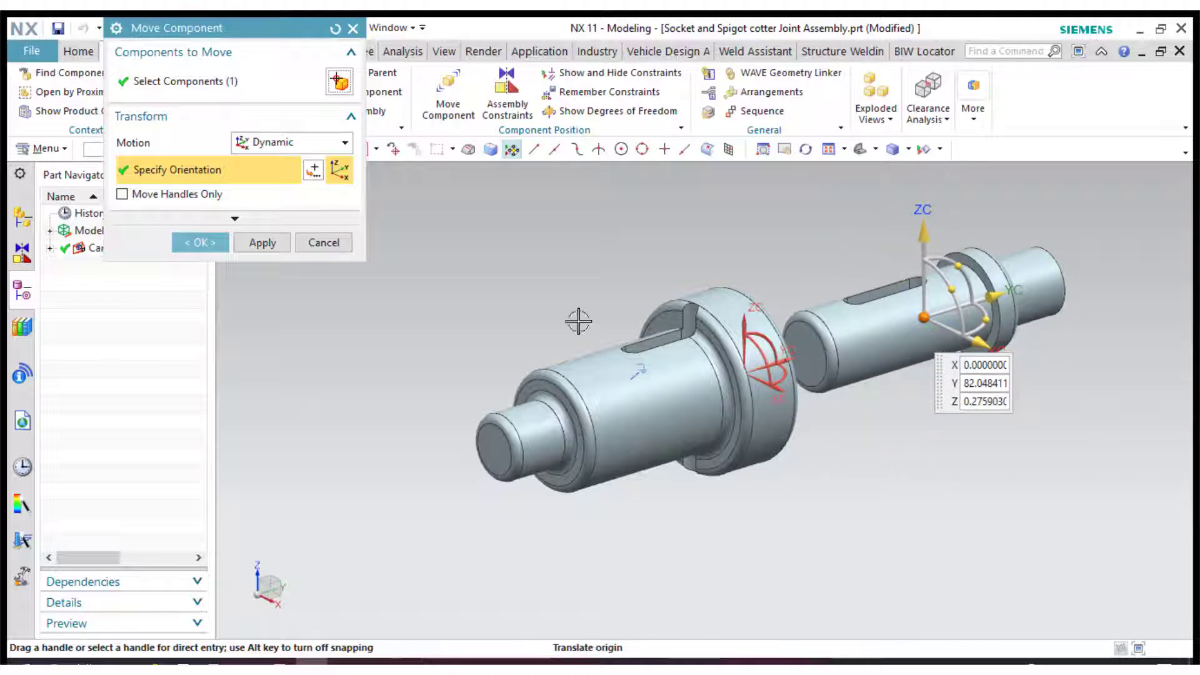
pyautogui.click(190, 243)
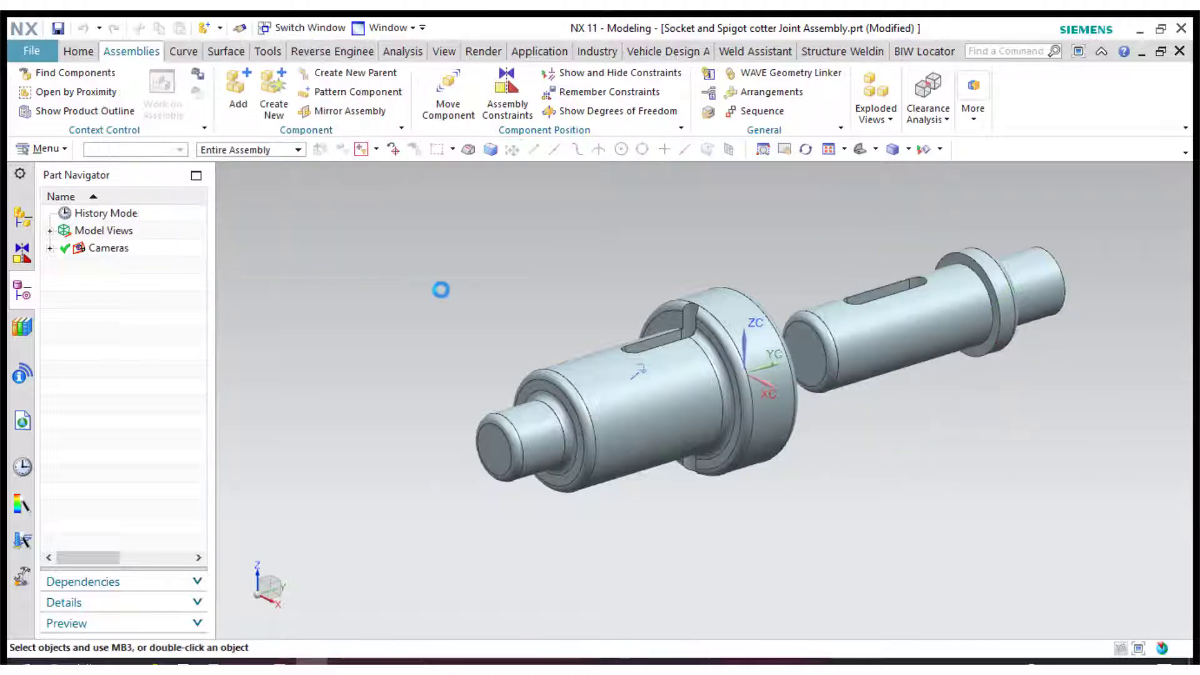
pyautogui.click(871, 150)
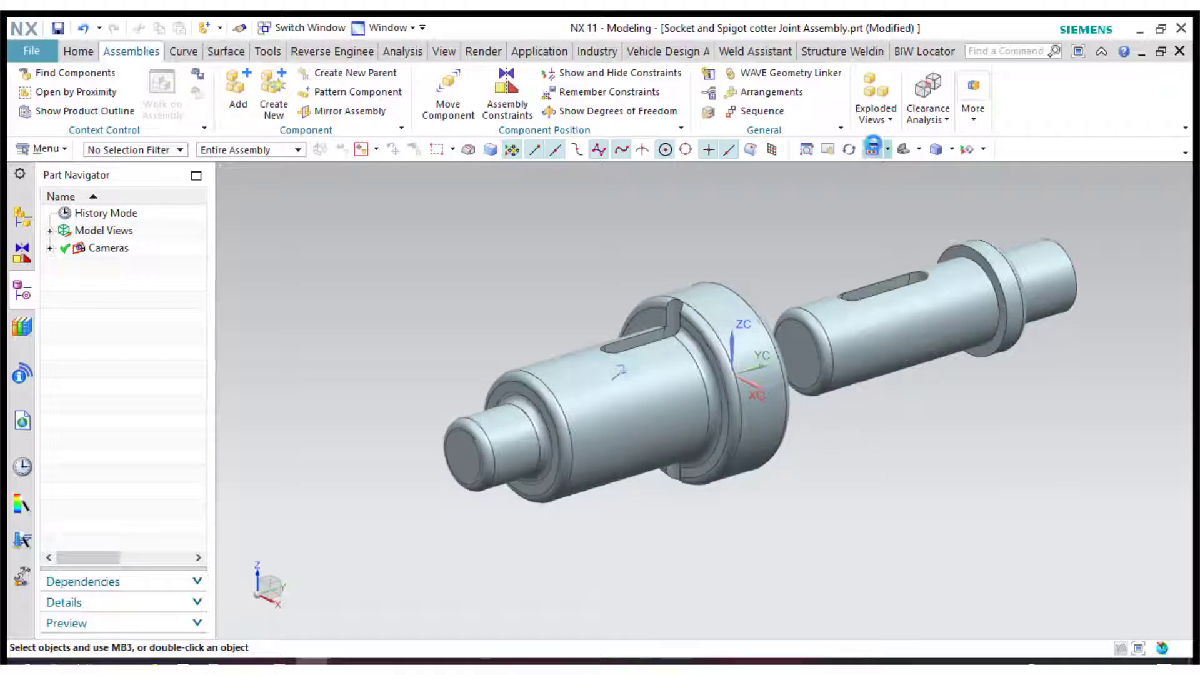
# Align the spigot's cylindrical centerline with the socket's using a Touch/Align constraint with Infer Center/Axis orientation
pyautogui.click(500, 94)
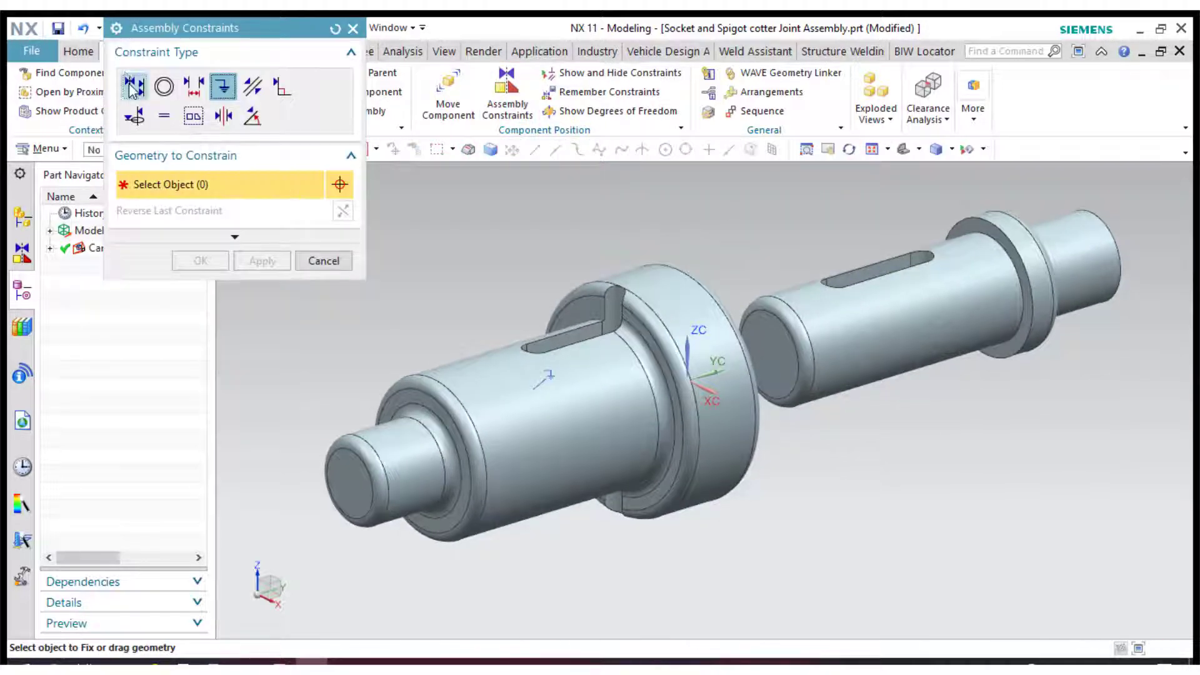
pyautogui.click(884, 317)
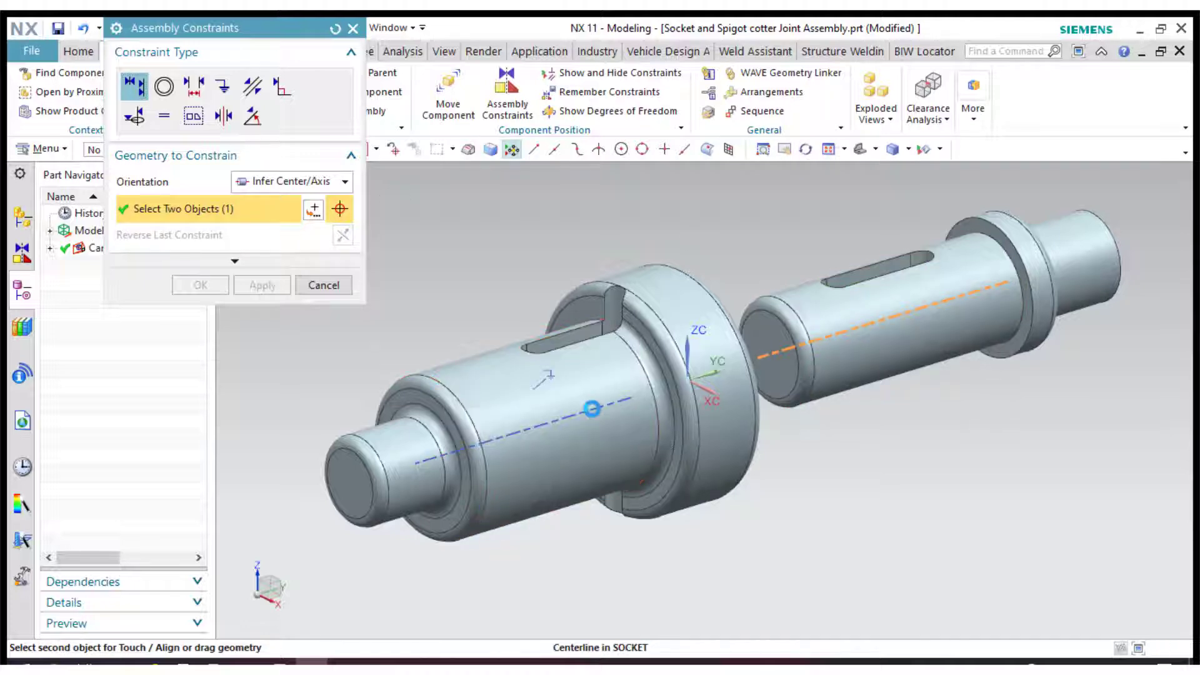
pyautogui.click(591, 408)
pyautogui.click(269, 286)
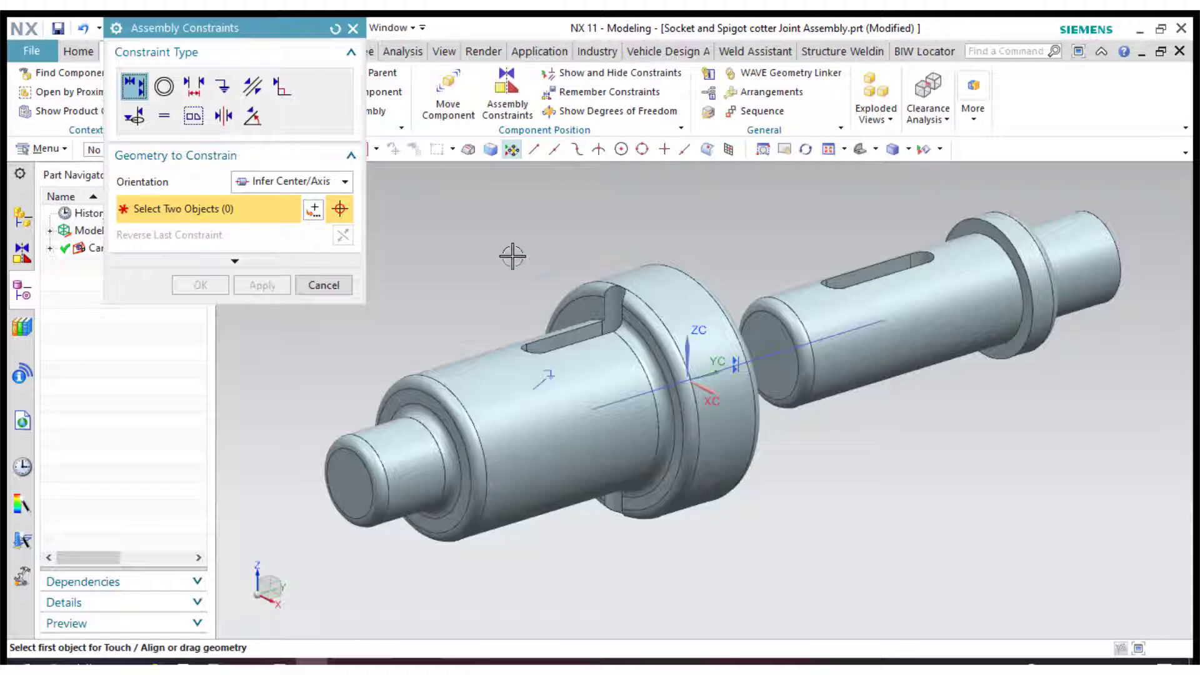
pyautogui.moveTo(555, 227); pyautogui.dragTo(564, 268, button='middle')
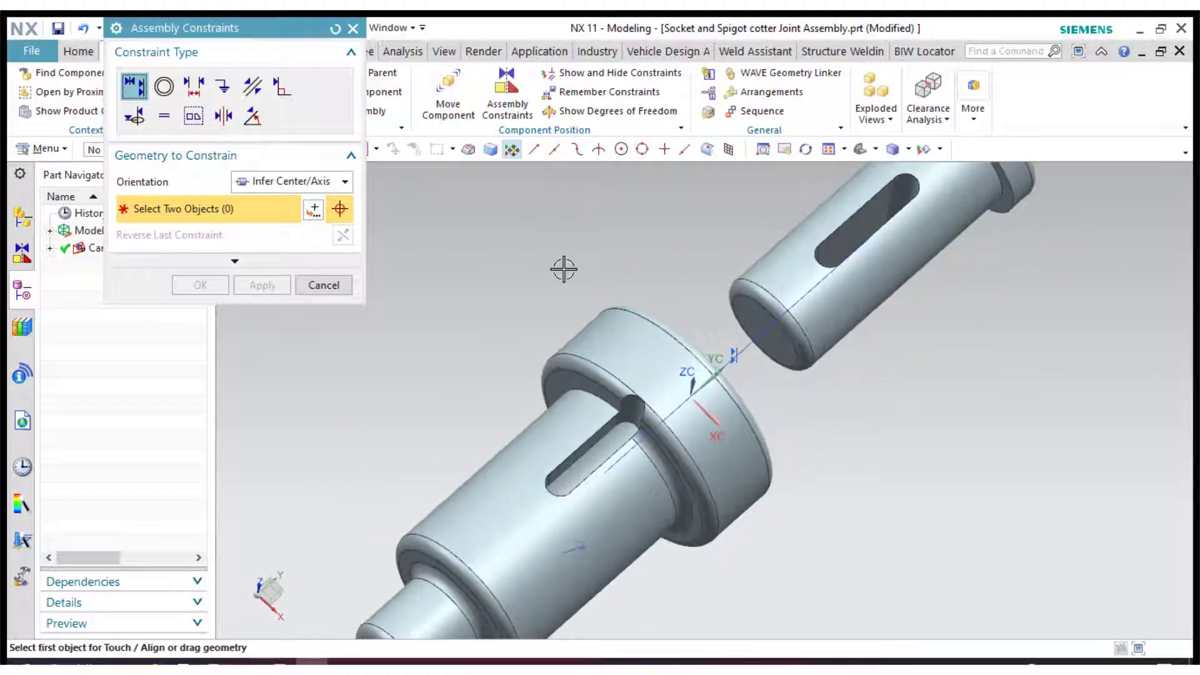
pyautogui.click(331, 286)
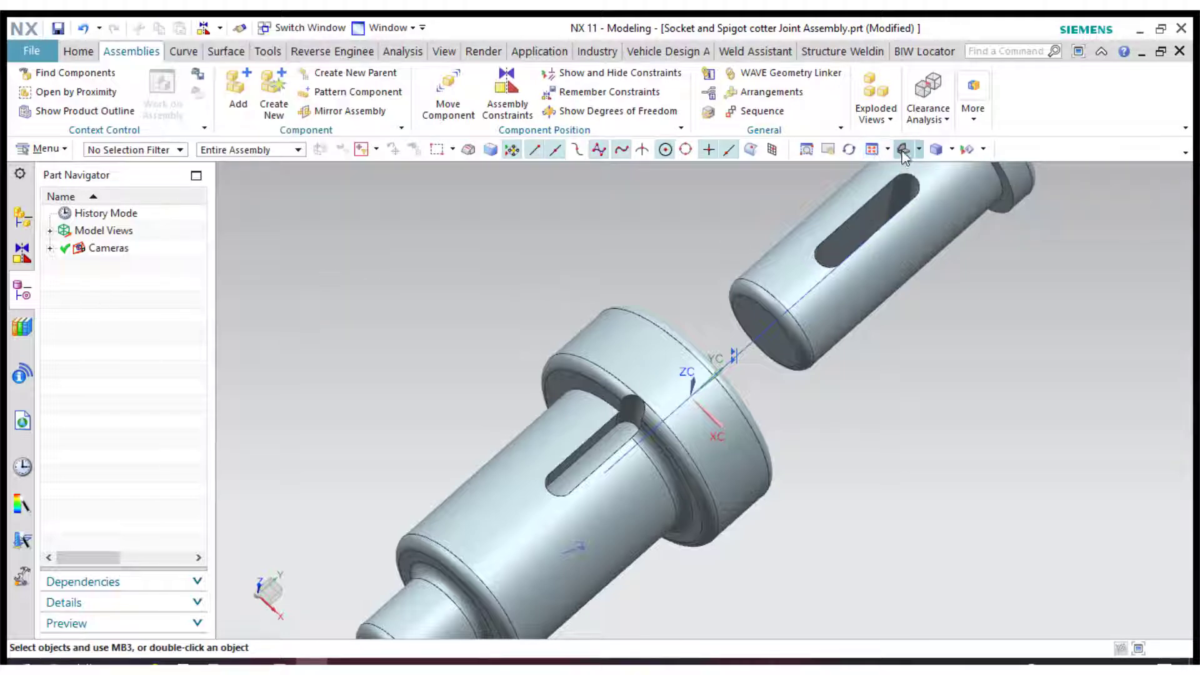
pyautogui.click(902, 151)
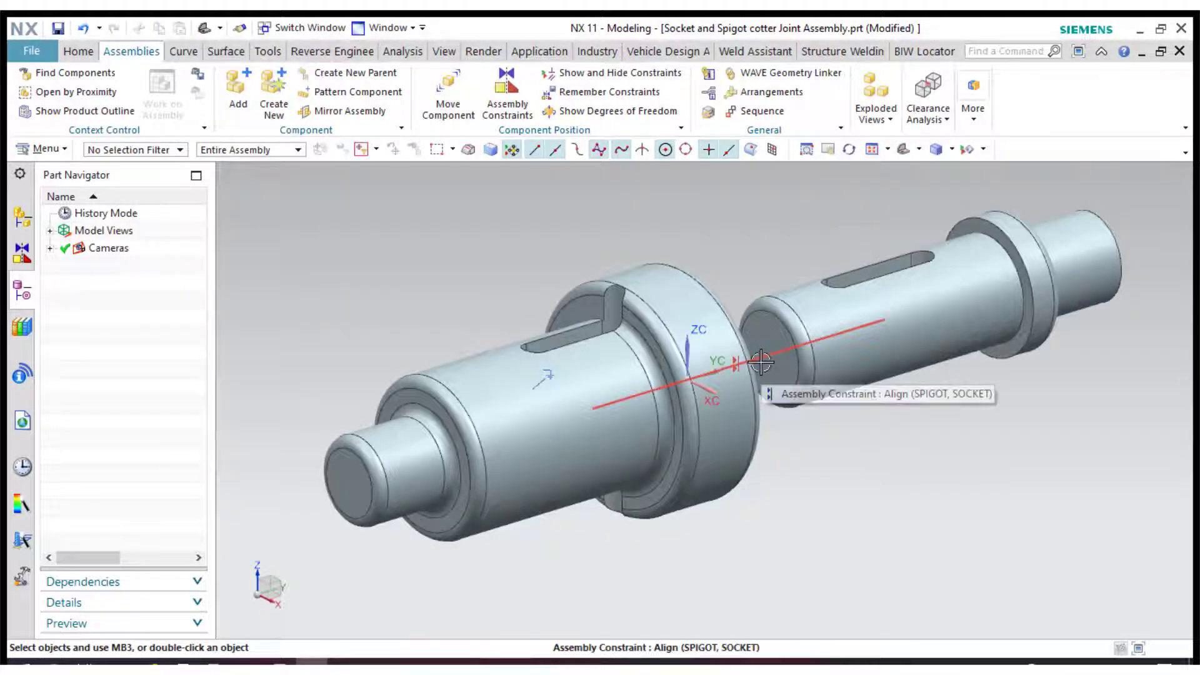
# Delete the Align constraint between the spigot and the socket
pyautogui.rightClick(759, 365)
pyautogui.click(149, 370)
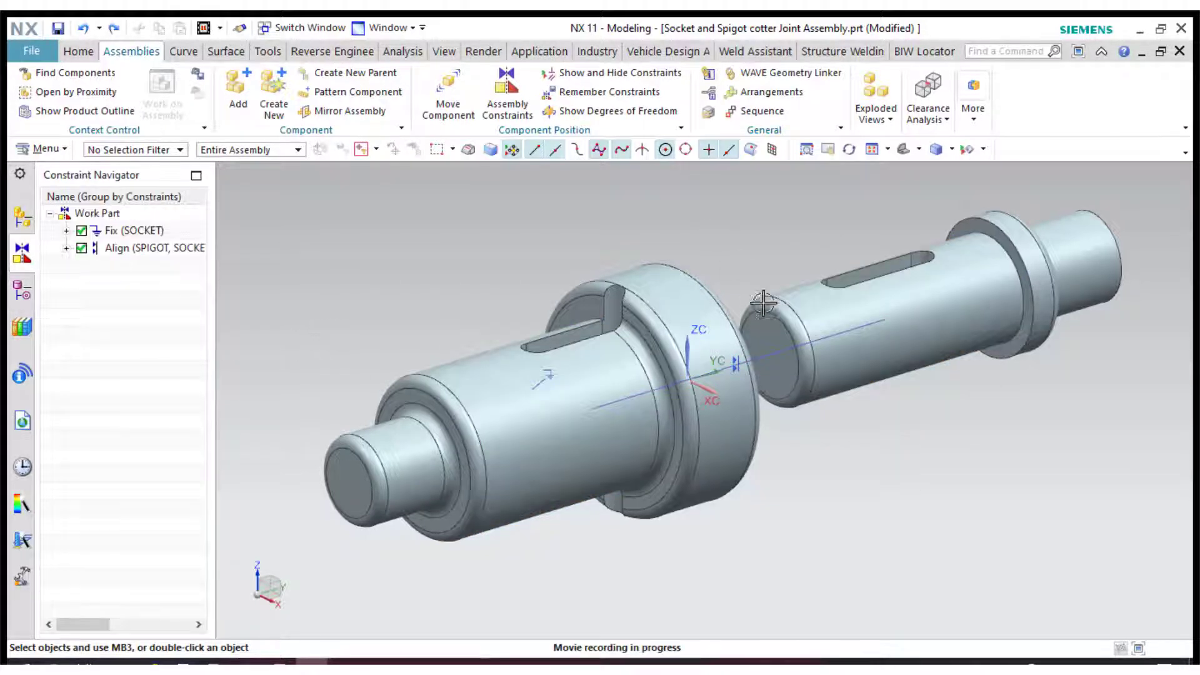
pyautogui.rightClick(118, 252)
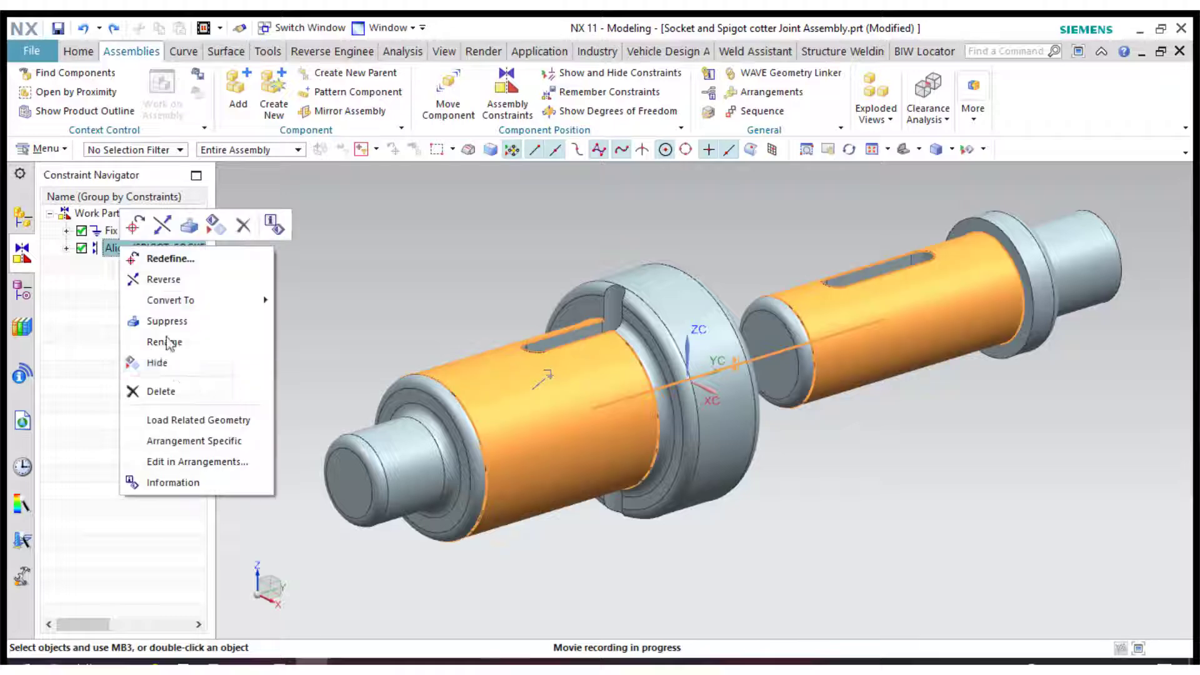
pyautogui.click(170, 392)
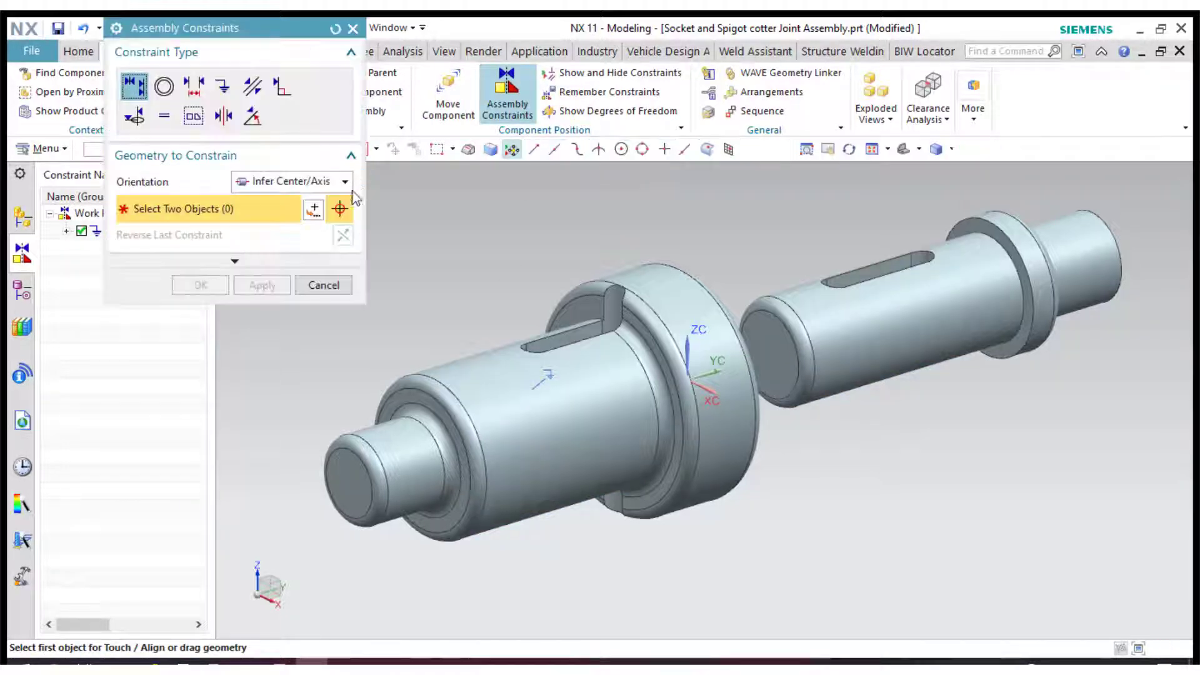
# Align the centerlines of the rounded slot ends nearest the collars on the socket and spigot, using Infer Center/Axis orientation
pyautogui.click(612, 320)
pyautogui.scroll(3, 895, 270)
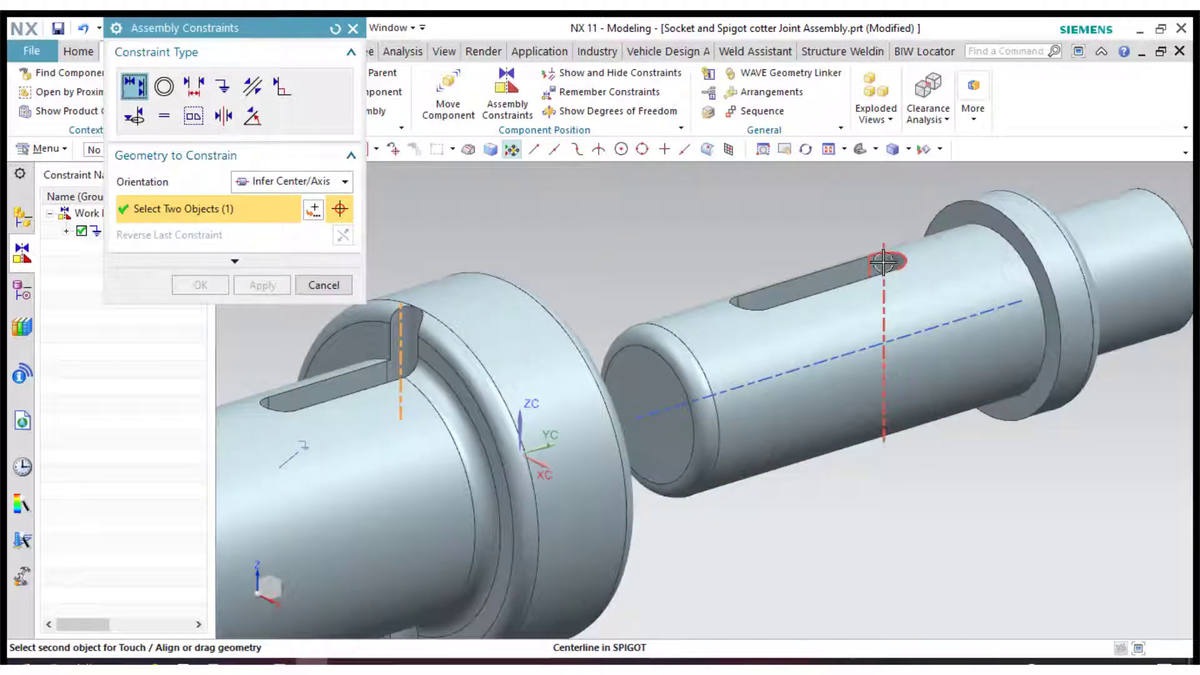
pyautogui.click(883, 263)
pyautogui.click(262, 286)
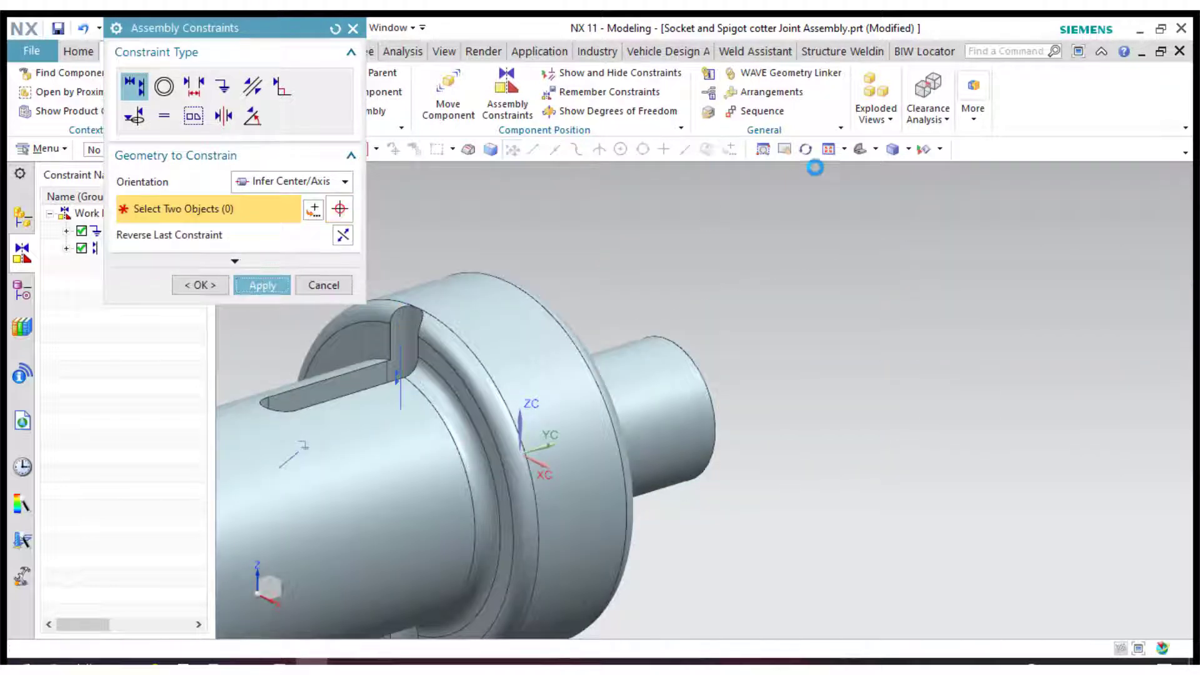
pyautogui.click(863, 149)
pyautogui.click(324, 285)
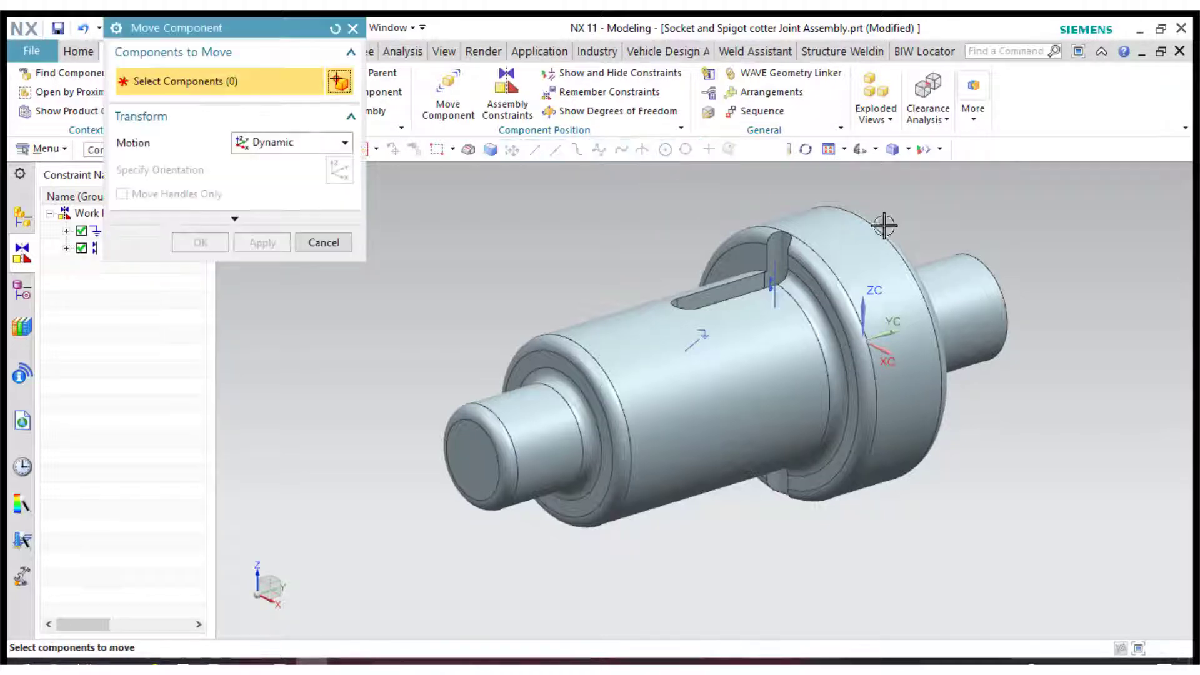
# Move the spigot upward along Z to Z 59 so it sits clear above the socket
pyautogui.click(959, 298)
pyautogui.click(216, 178)
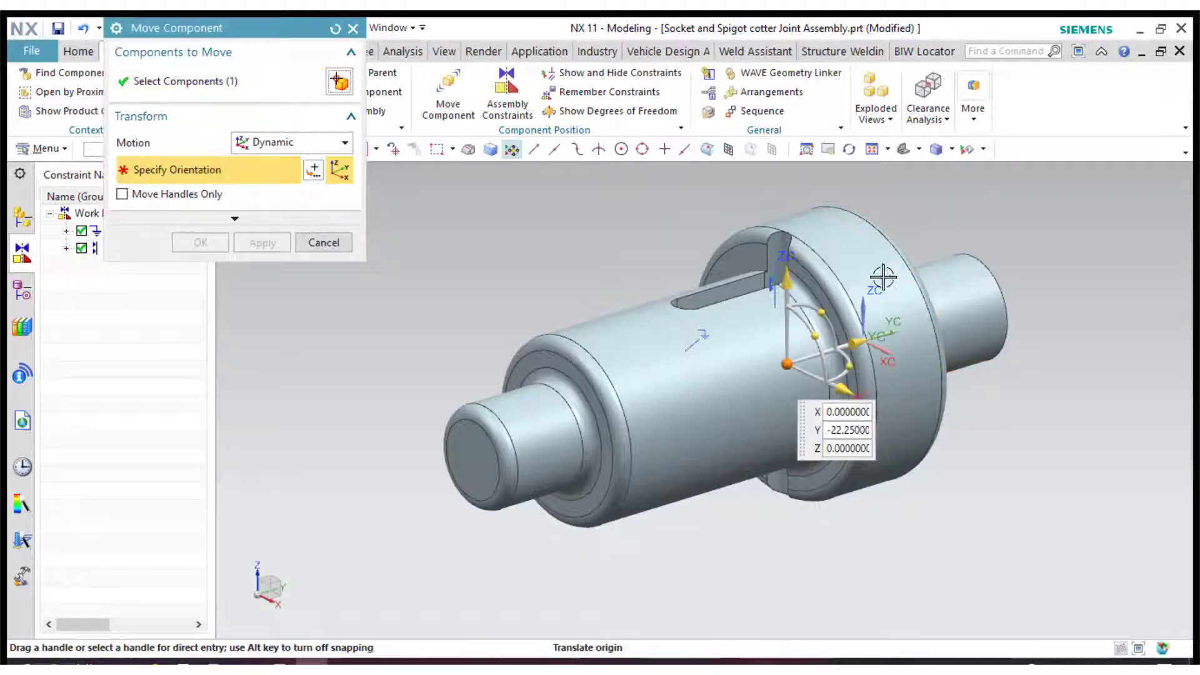
pyautogui.moveTo(789, 276); pyautogui.dragTo(775, 87)
pyautogui.scroll(-2, 759, 290)
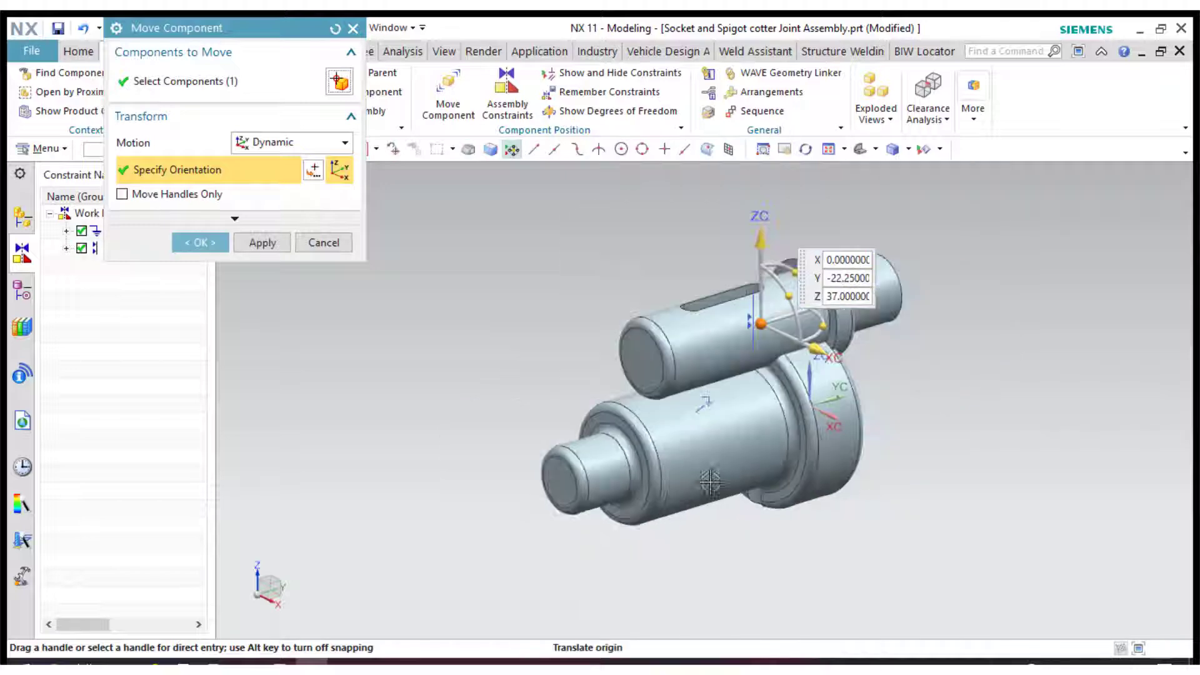
pyautogui.moveTo(758, 291); pyautogui.dragTo(756, 187)
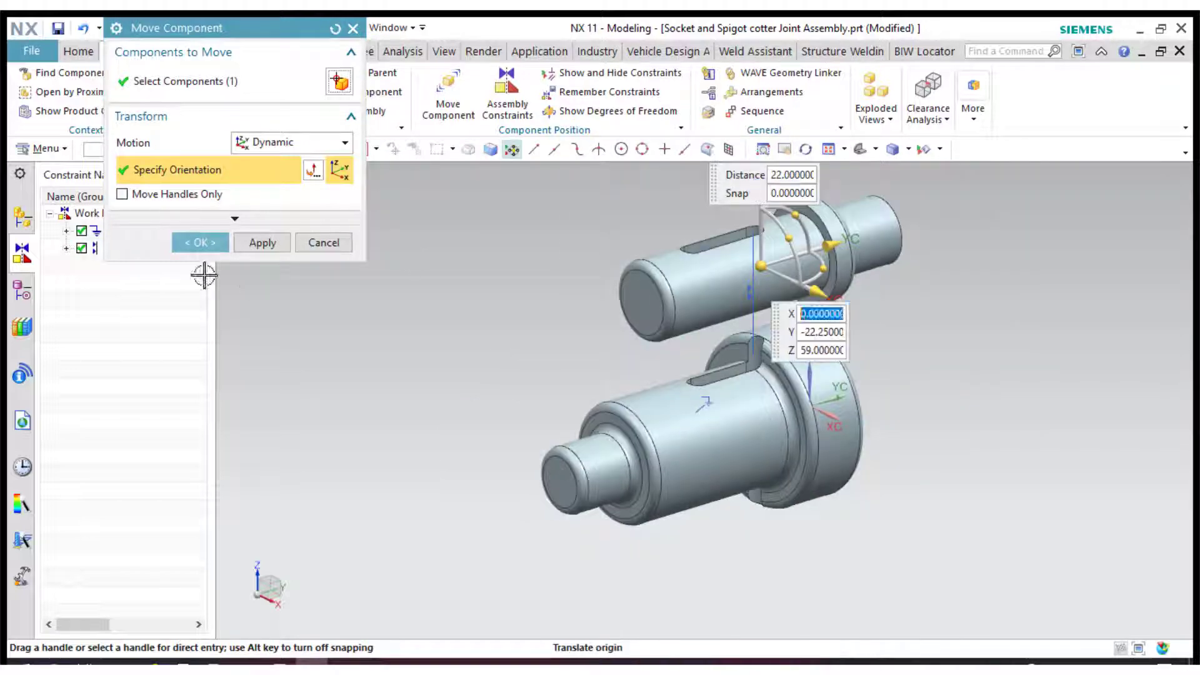
pyautogui.click(201, 242)
# Align the spigot's main centerline with the socket's main centerline using a Touch/Align constraint with Infer Center/Axis orientation
pyautogui.click(508, 99)
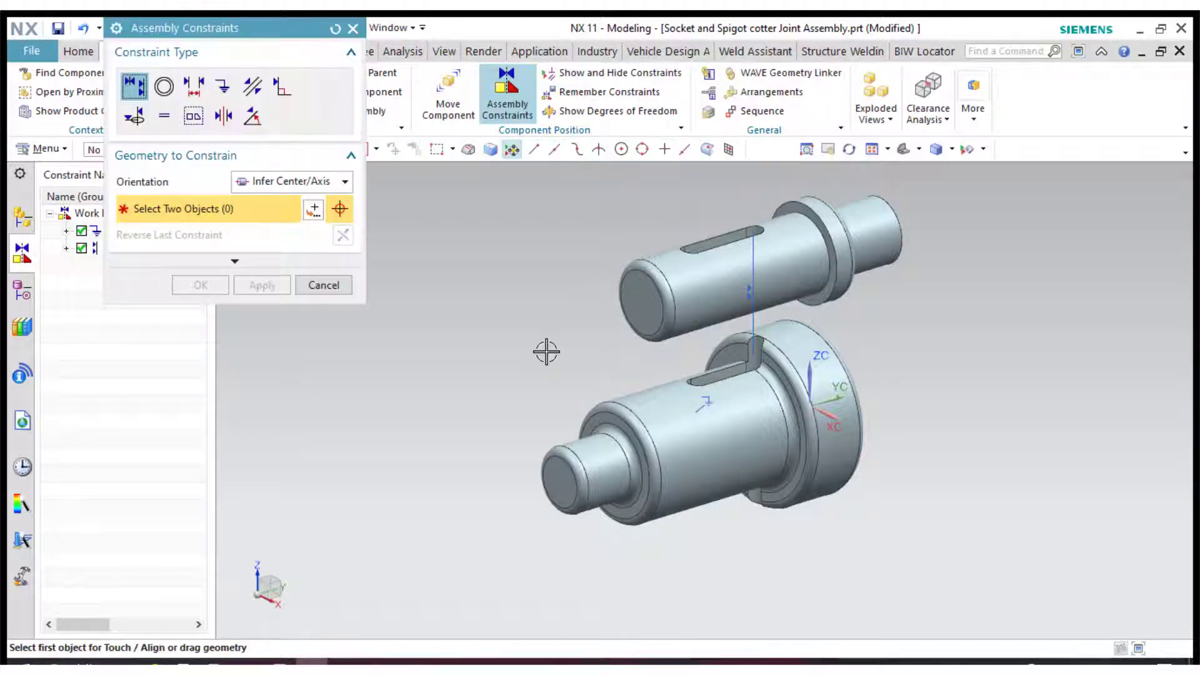
pyautogui.click(699, 282)
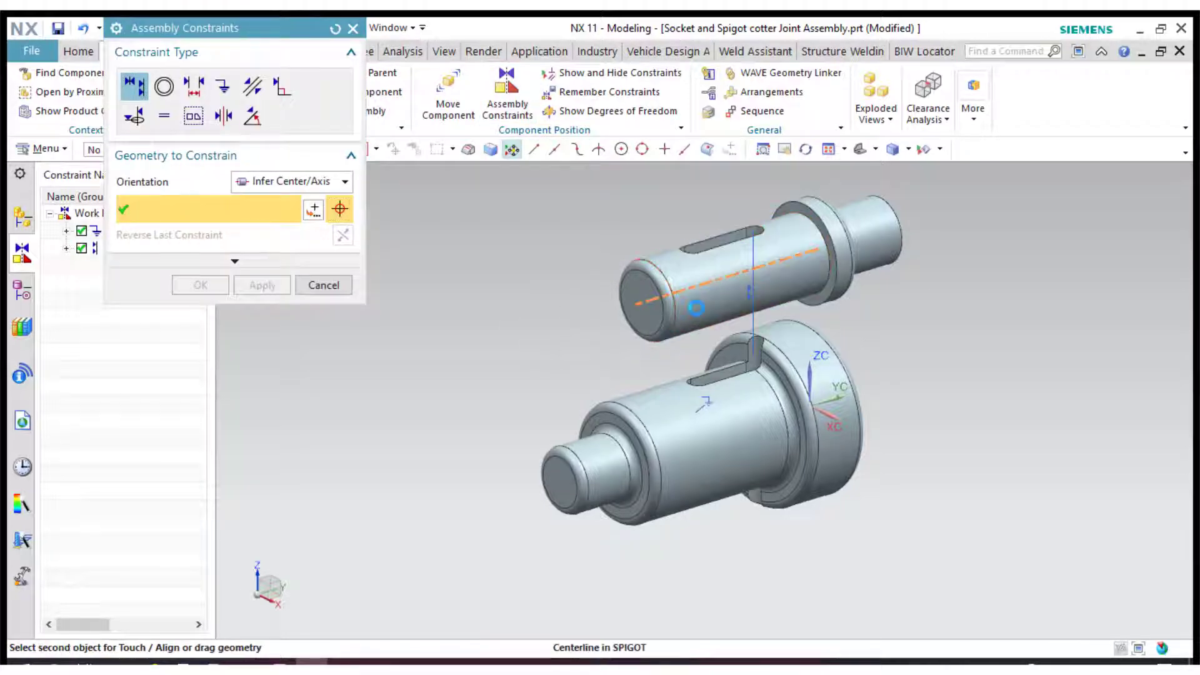
pyautogui.click(701, 438)
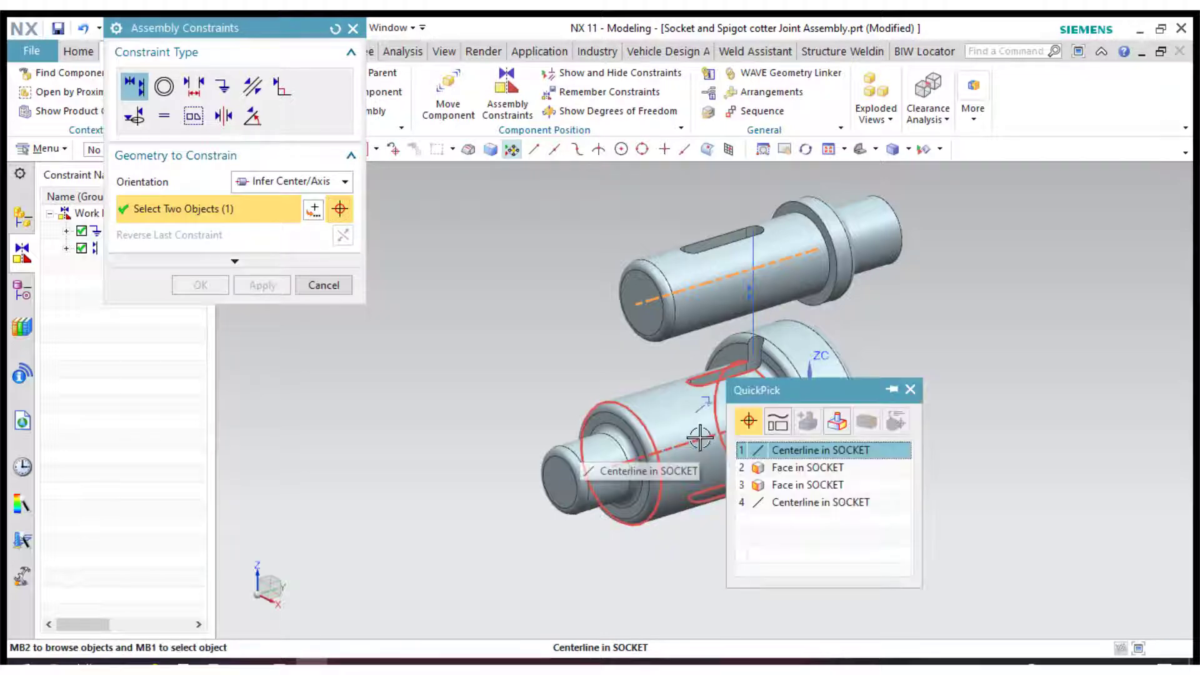
pyautogui.click(800, 449)
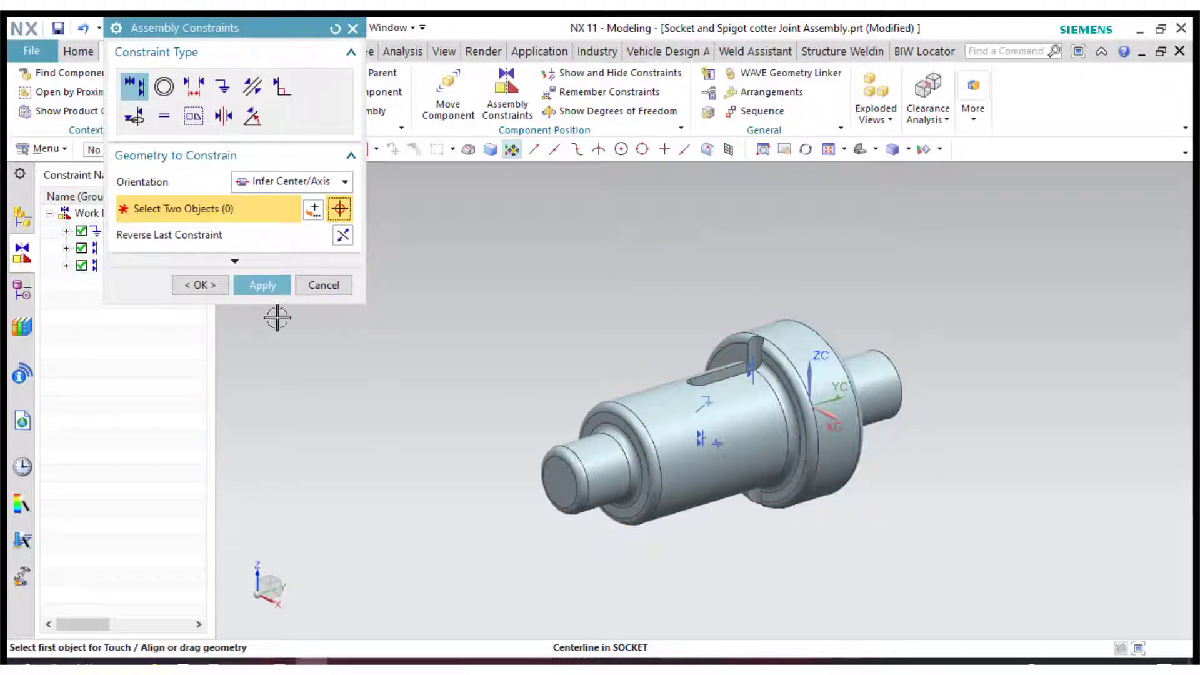
pyautogui.click(223, 289)
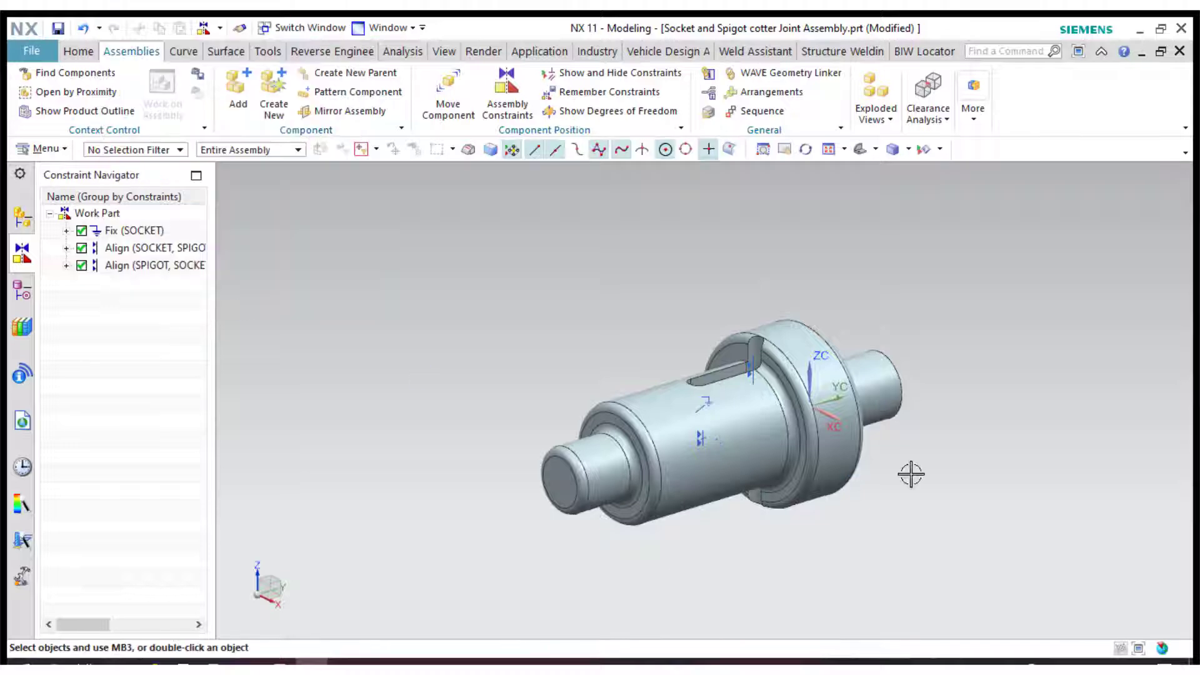
# Add Cotter.prt to the assembly with Move positioning, placing it at X 0, Y 0, Z 0 of the absolute work part
pyautogui.moveTo(943, 475); pyautogui.dragTo(909, 375, button='middle')
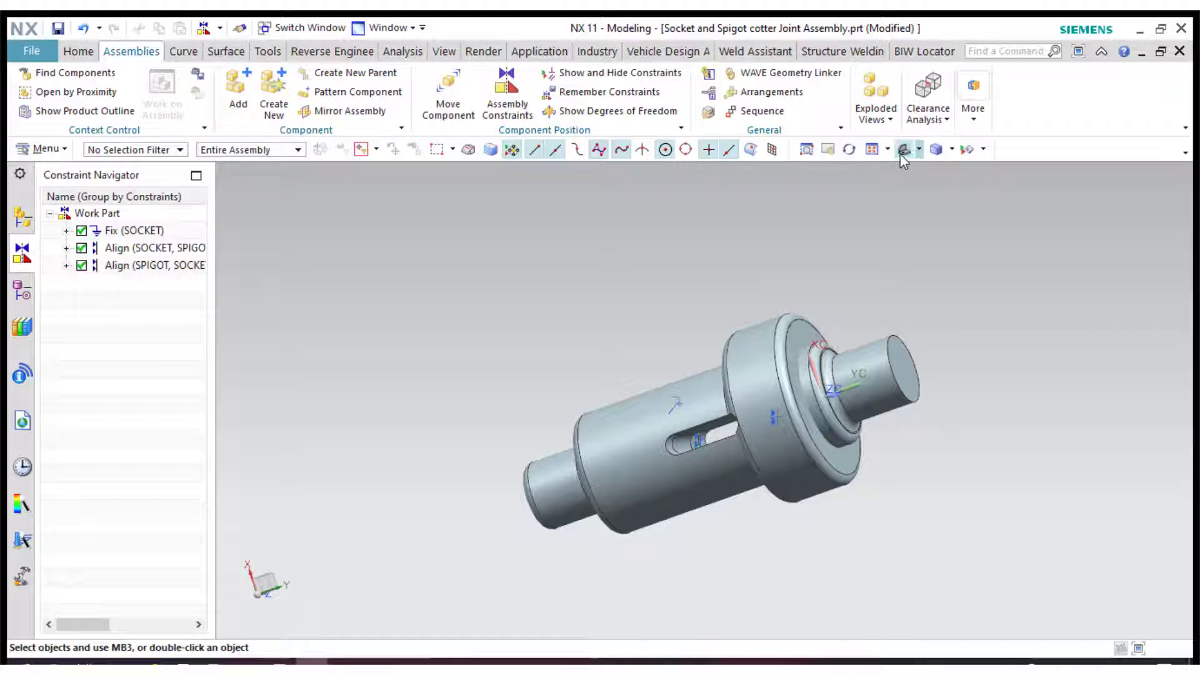
pyautogui.click(901, 153)
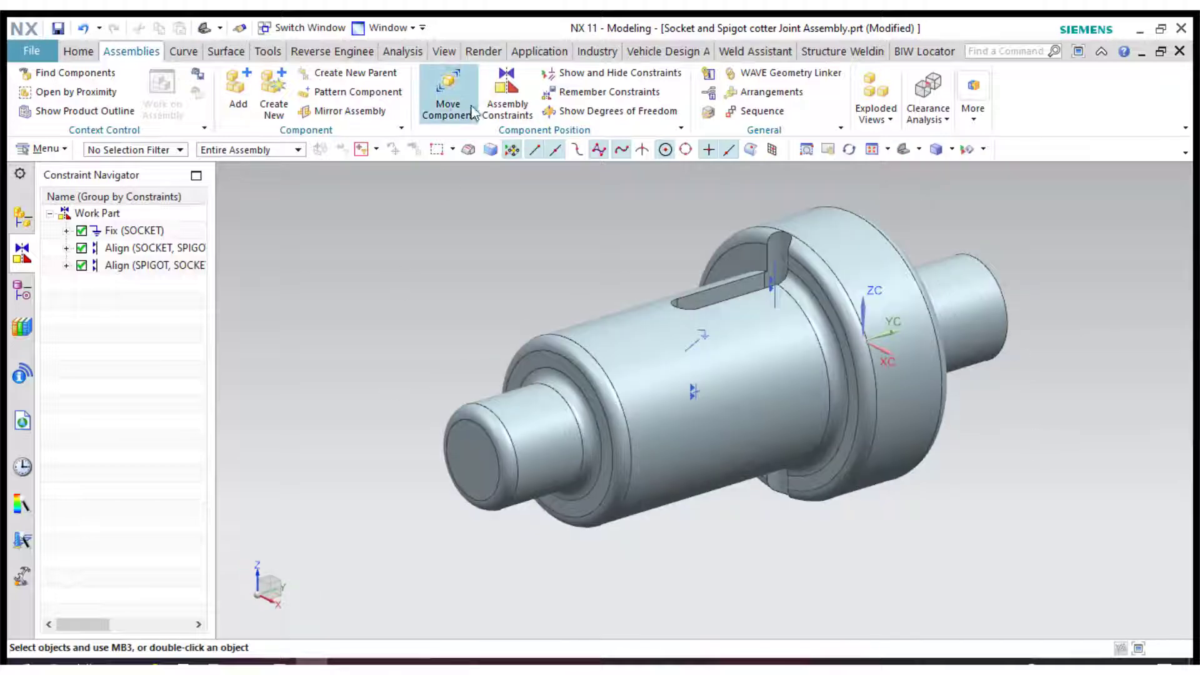
pyautogui.click(238, 94)
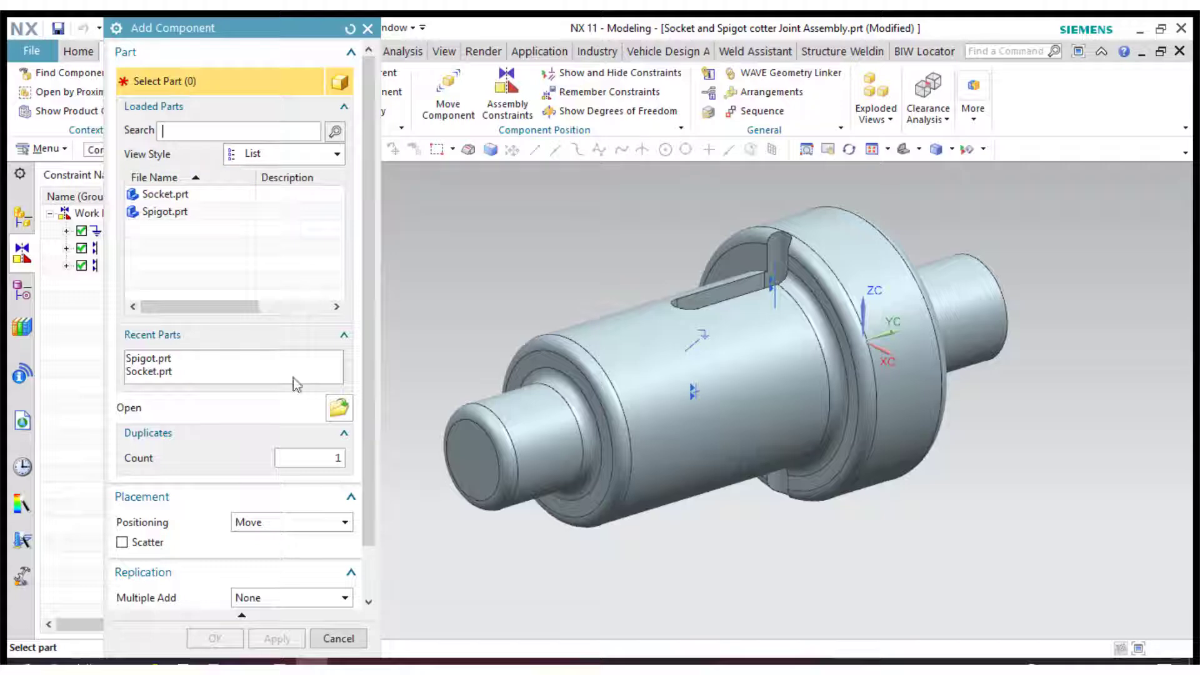
pyautogui.click(339, 408)
pyautogui.click(139, 206)
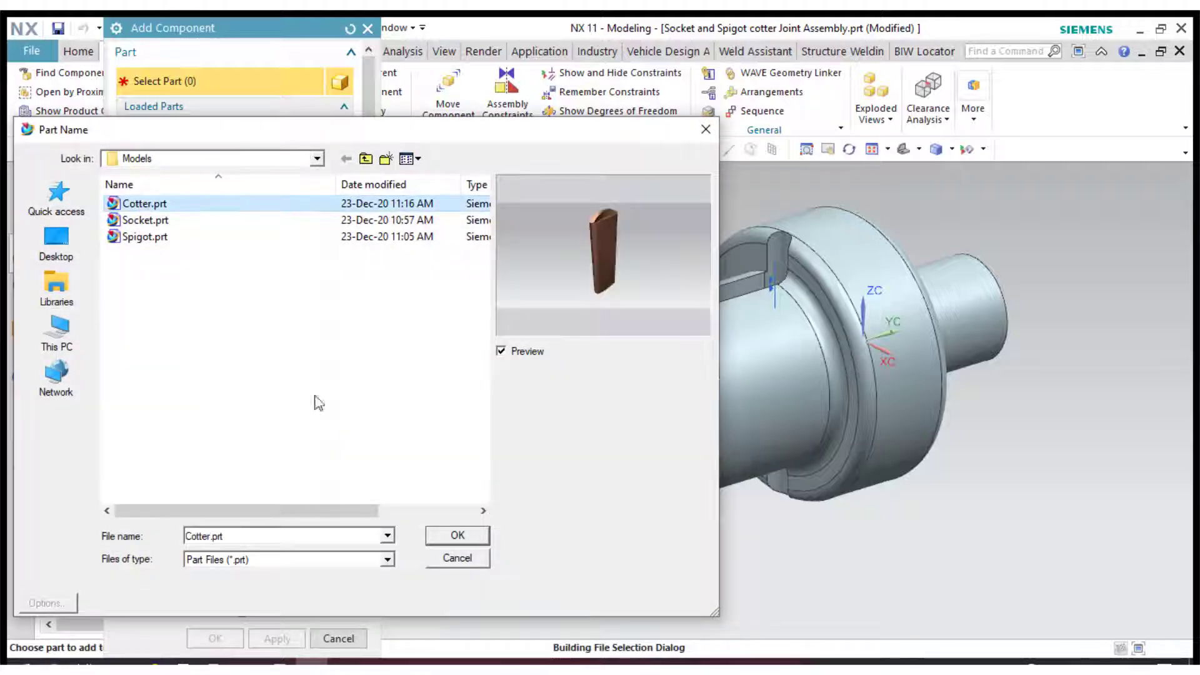
pyautogui.click(464, 537)
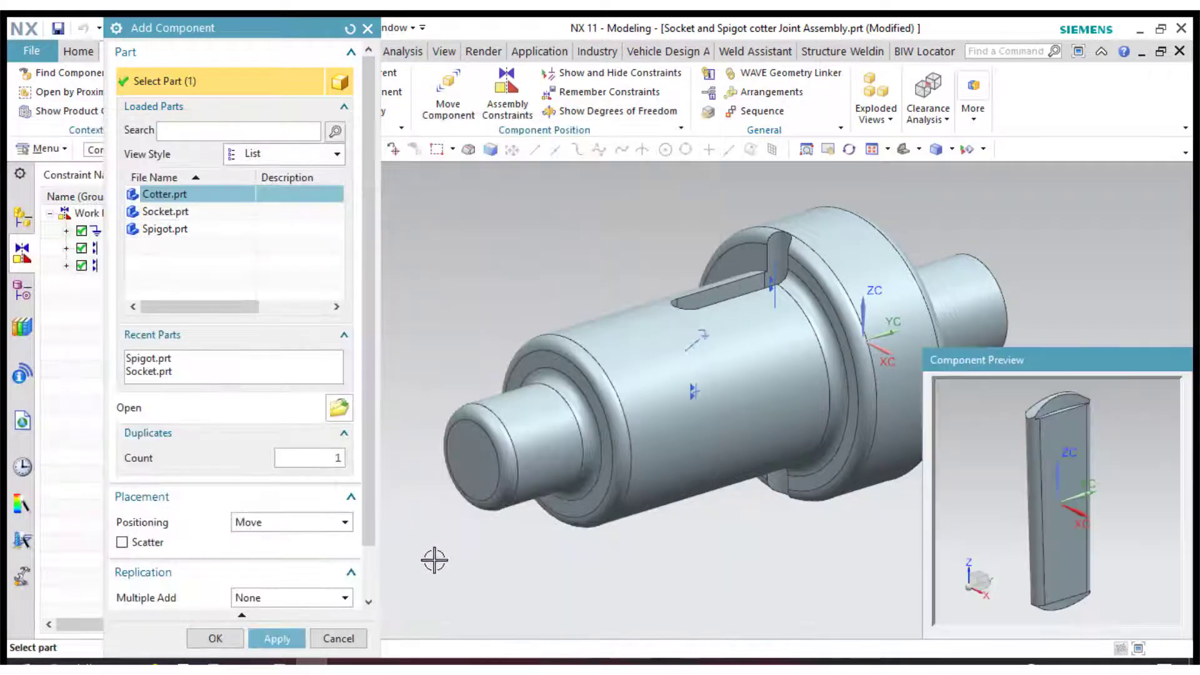
pyautogui.click(216, 638)
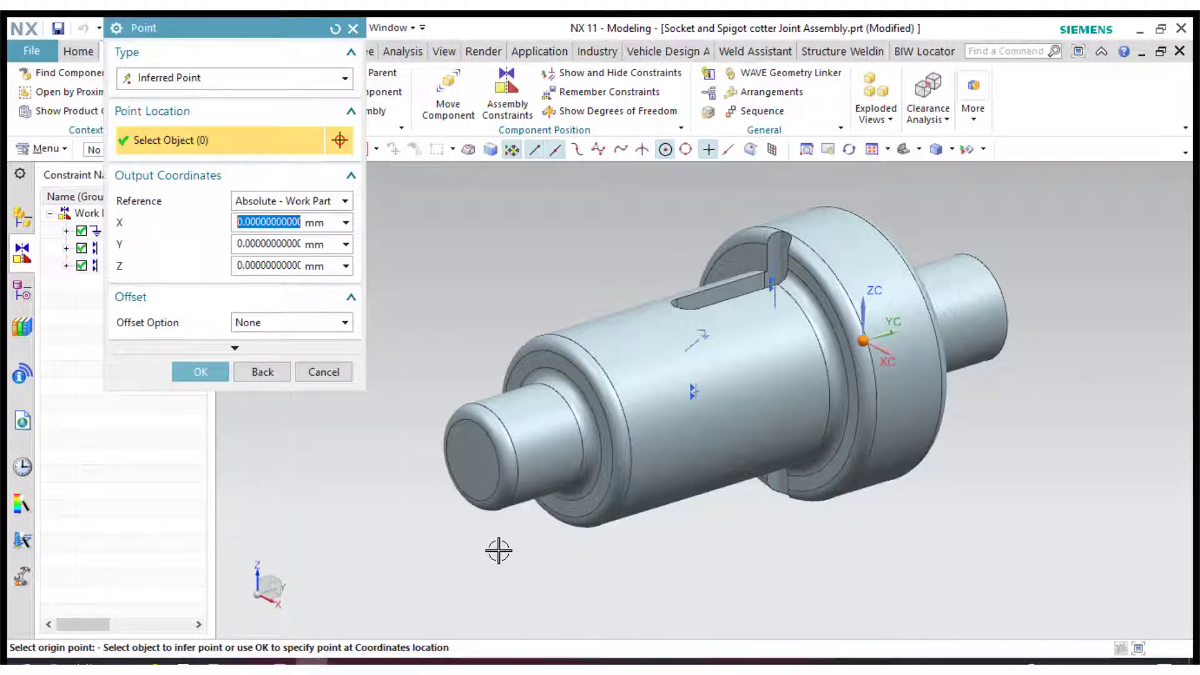
pyautogui.click(191, 376)
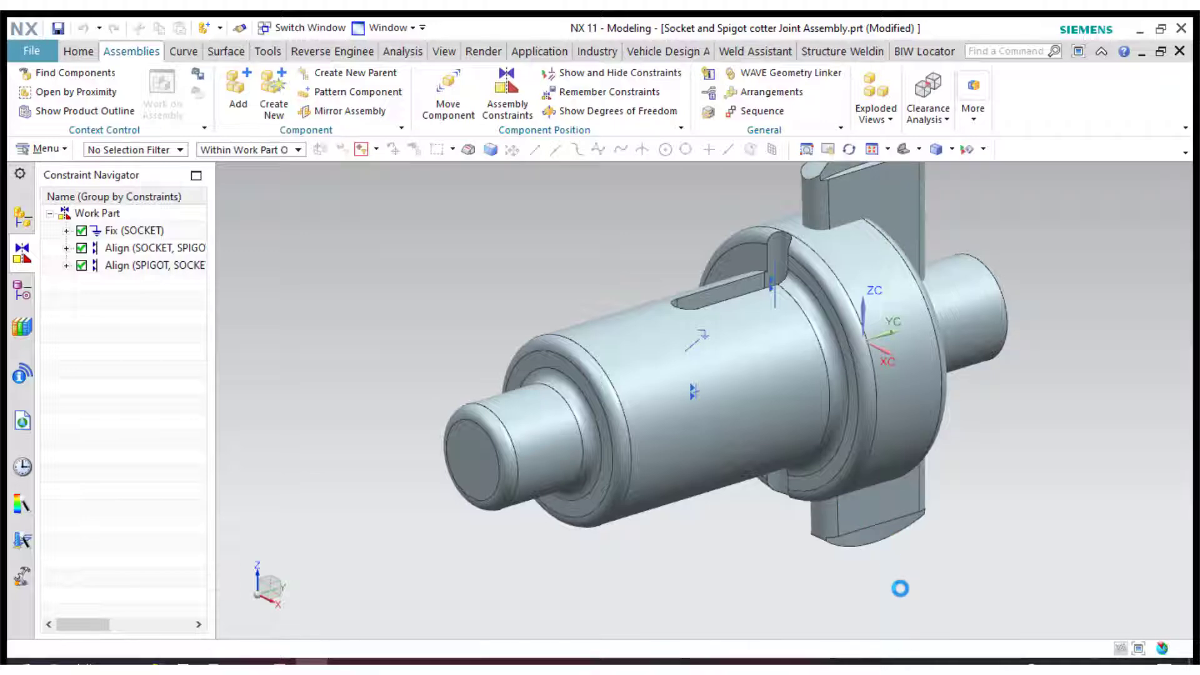
# Move the cotter in the negative Y direction and raise it along Z, ending with a 30 mm lift, clear above the socket
pyautogui.scroll(-4, 975, 244)
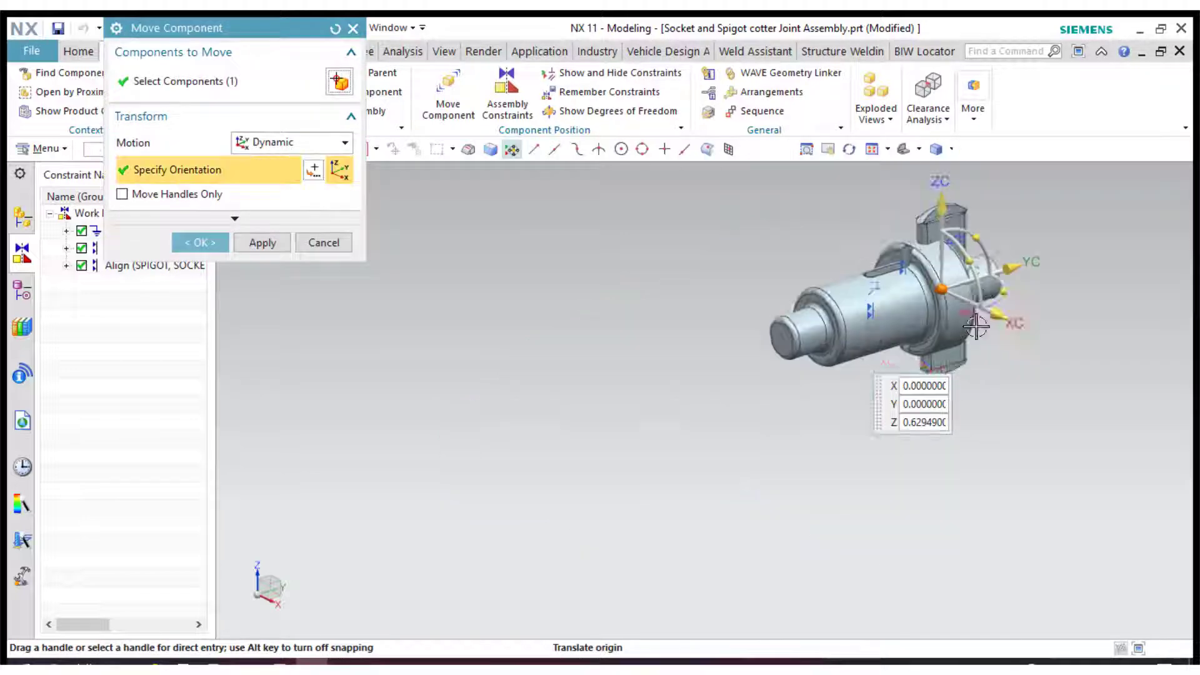
pyautogui.scroll(2, 1018, 208)
pyautogui.scroll(3, 965, 306)
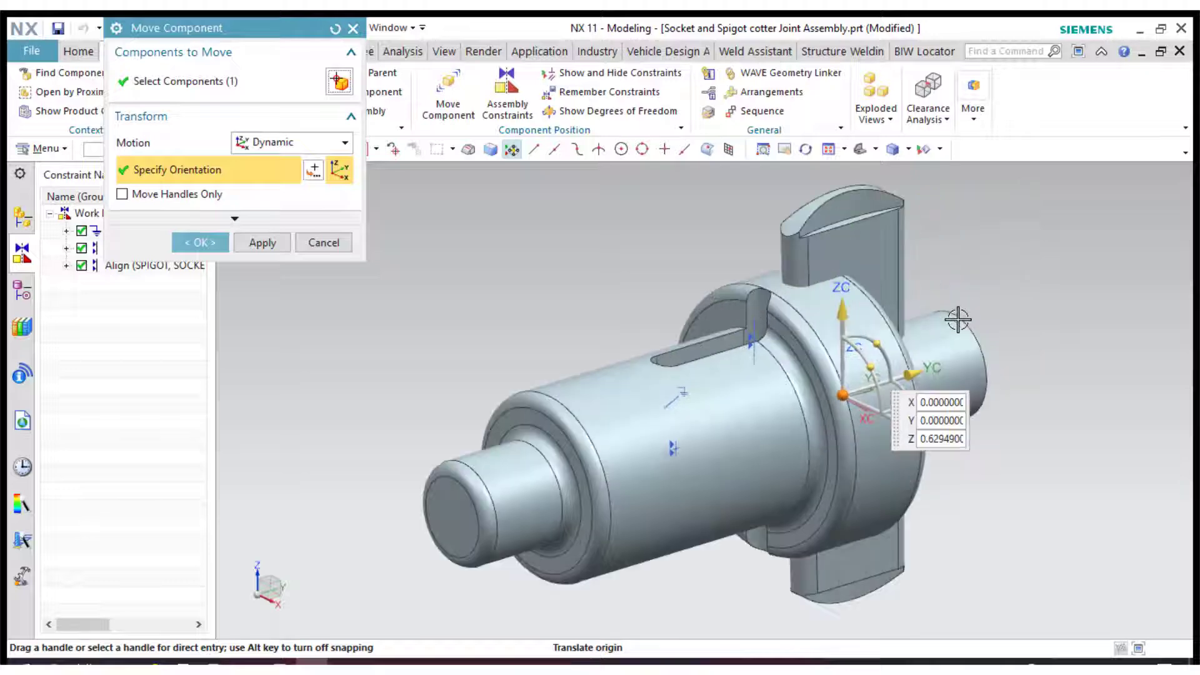
pyautogui.moveTo(930, 375); pyautogui.dragTo(775, 405)
pyautogui.moveTo(713, 351); pyautogui.dragTo(688, 223)
pyautogui.scroll(-3, 687, 223)
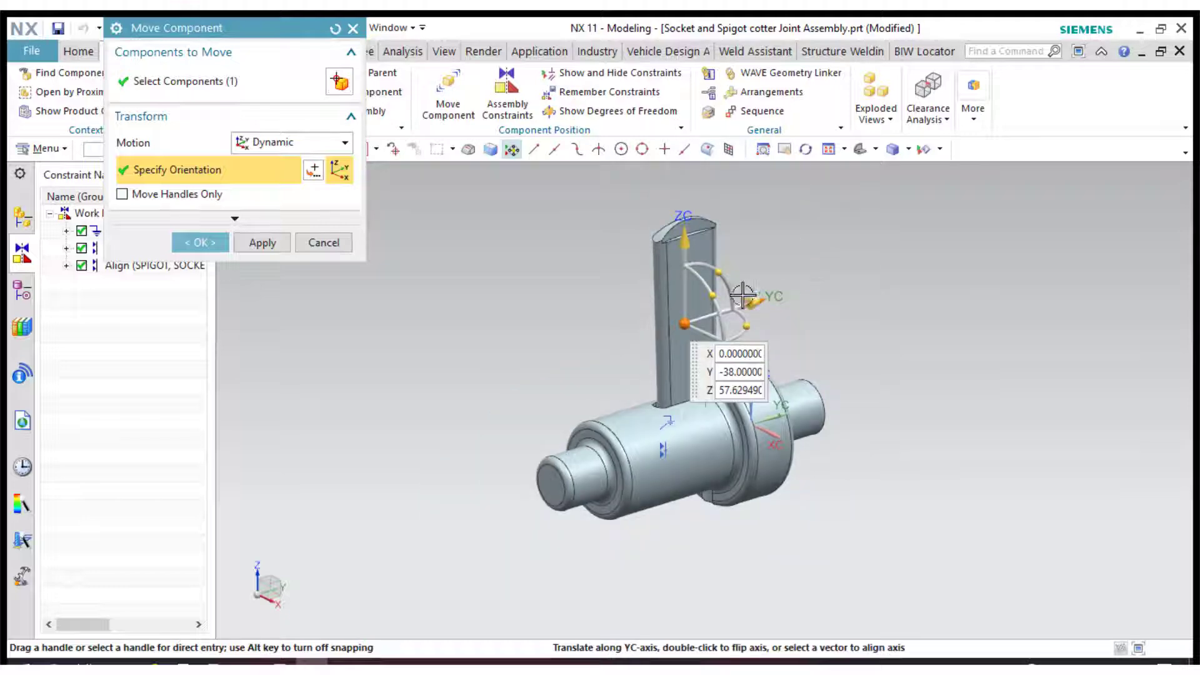
pyautogui.moveTo(738, 299); pyautogui.dragTo(736, 294)
pyautogui.moveTo(675, 241); pyautogui.dragTo(675, 178)
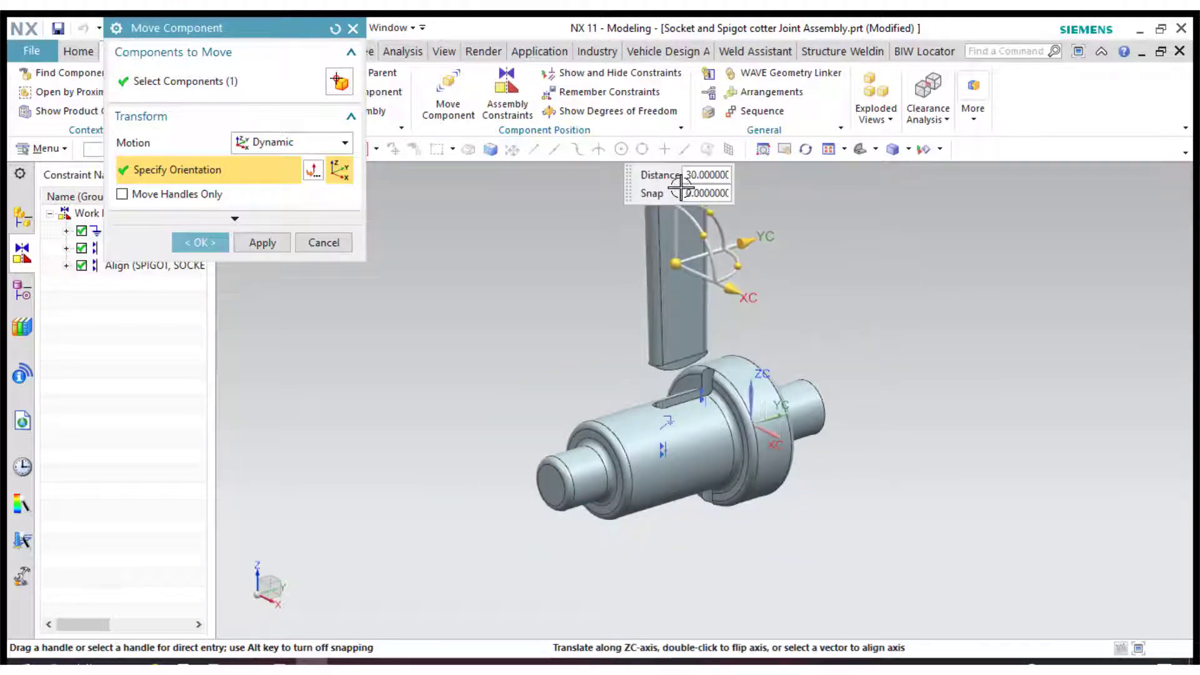
pyautogui.click(201, 243)
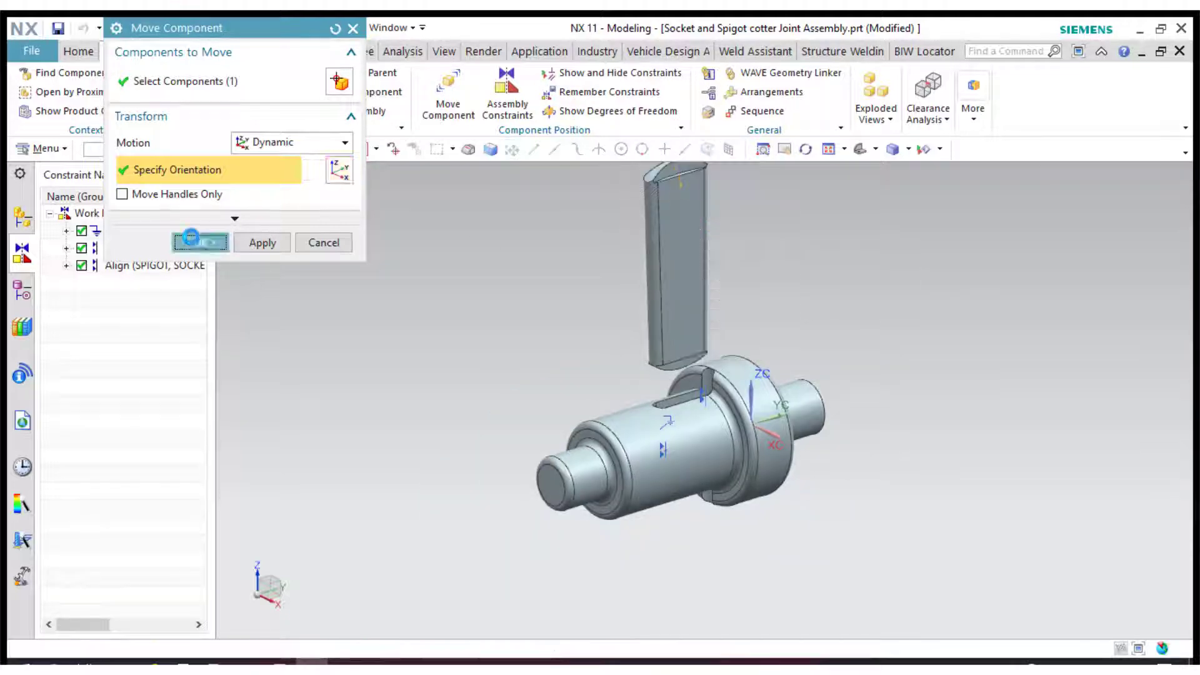
# Apply a 0 mm Distance constraint between the cotter's flat face and the matching side face of the socket slot
pyautogui.click(840, 151)
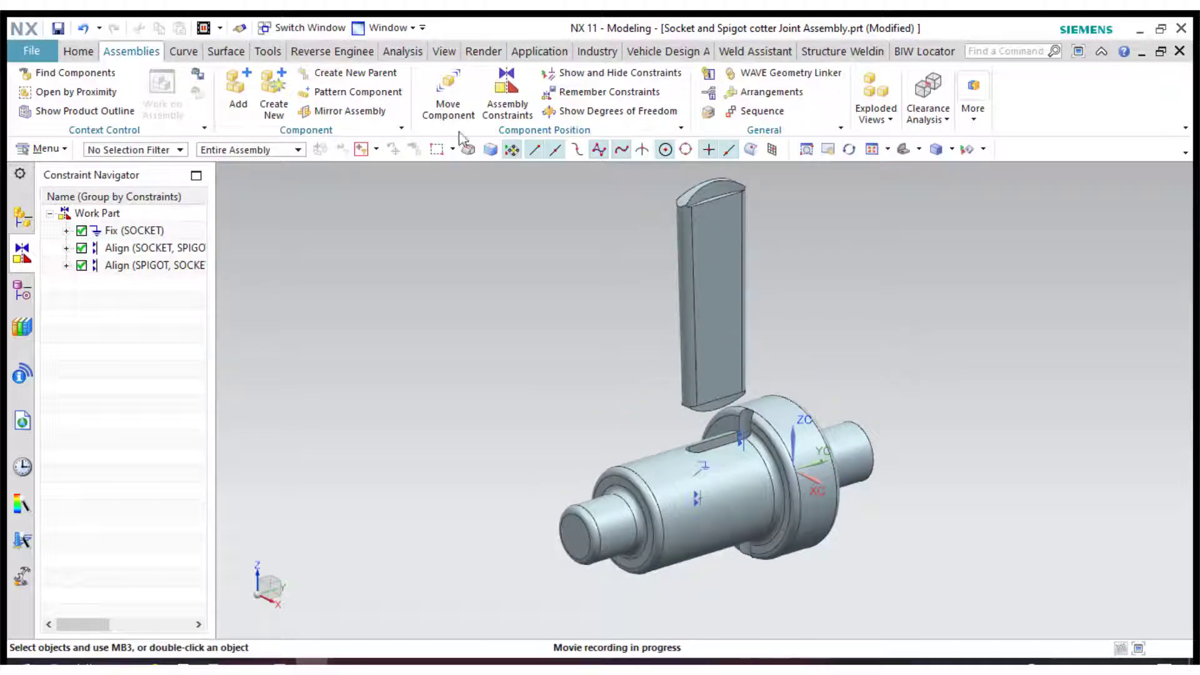
pyautogui.click(507, 94)
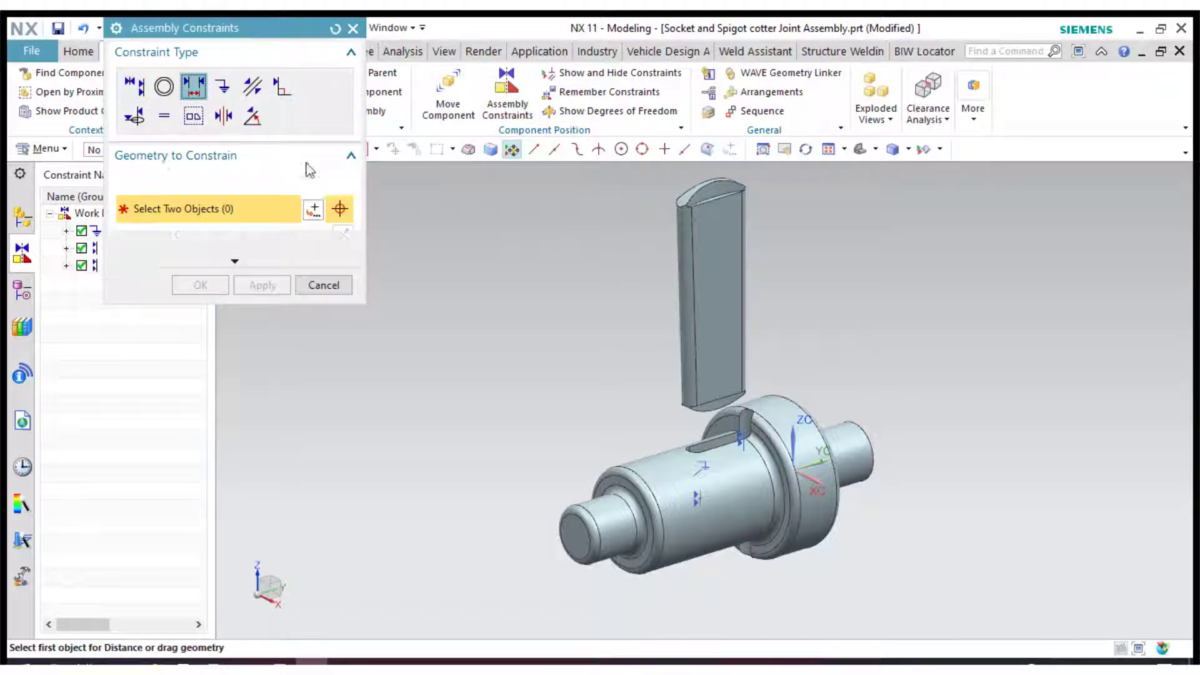
pyautogui.click(716, 293)
pyautogui.moveTo(849, 319); pyautogui.dragTo(928, 379, button='middle')
pyautogui.scroll(5, 642, 397)
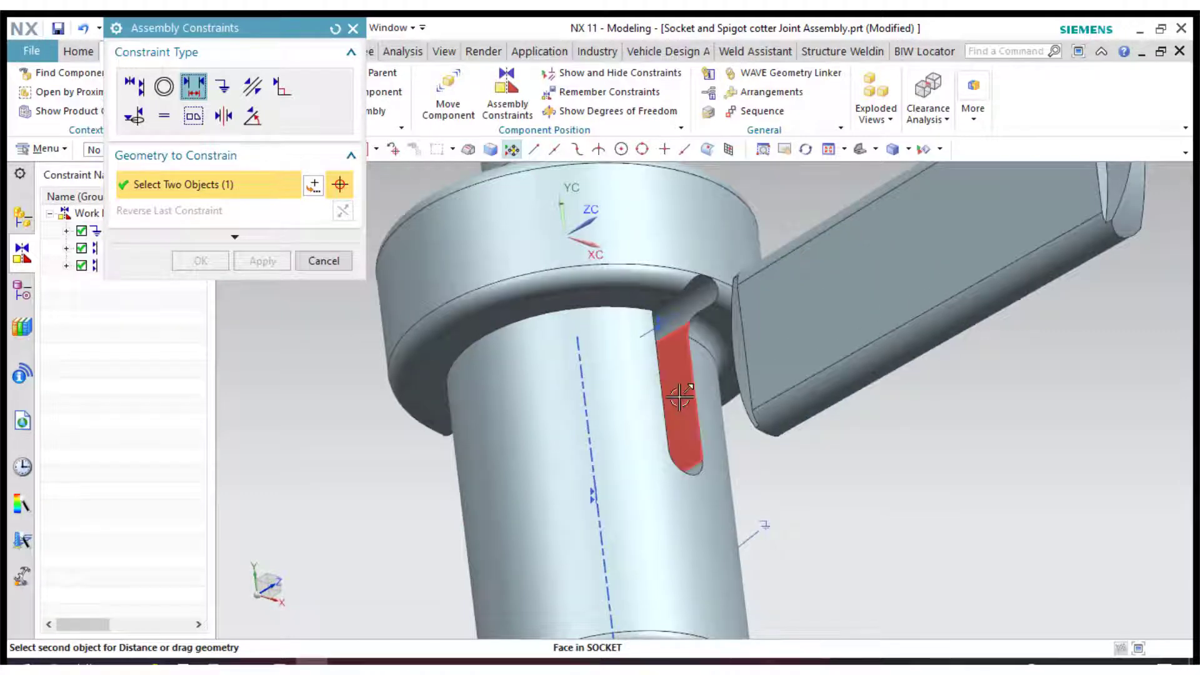
pyautogui.click(652, 393)
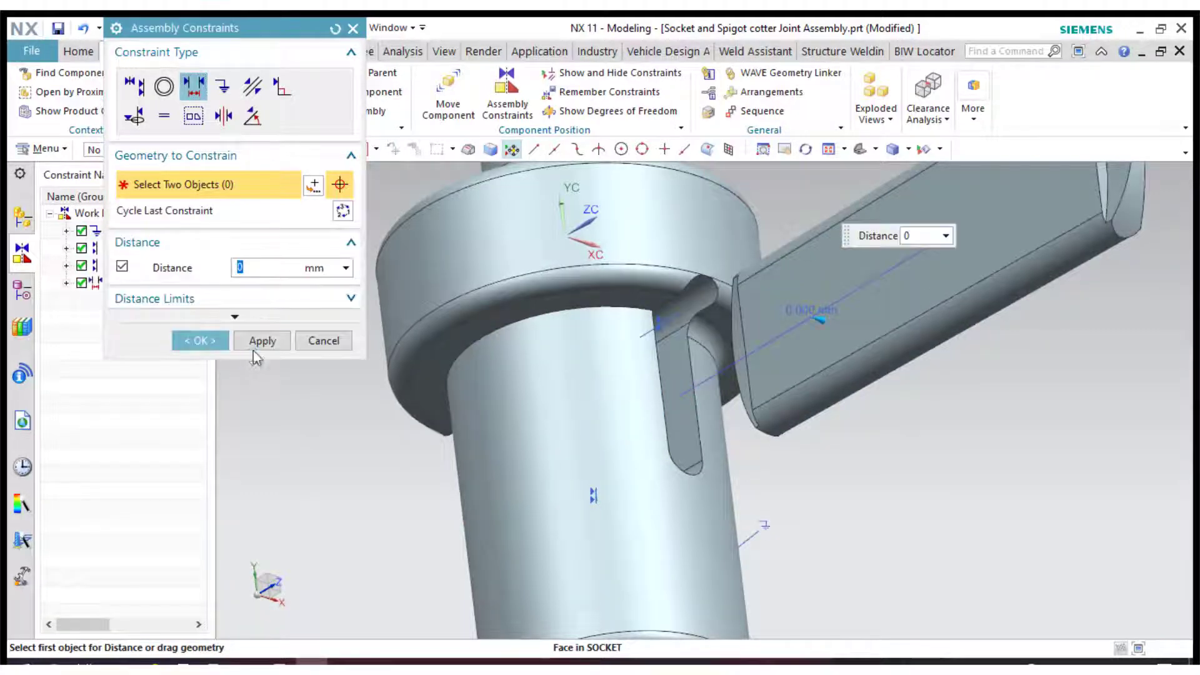
pyautogui.click(258, 344)
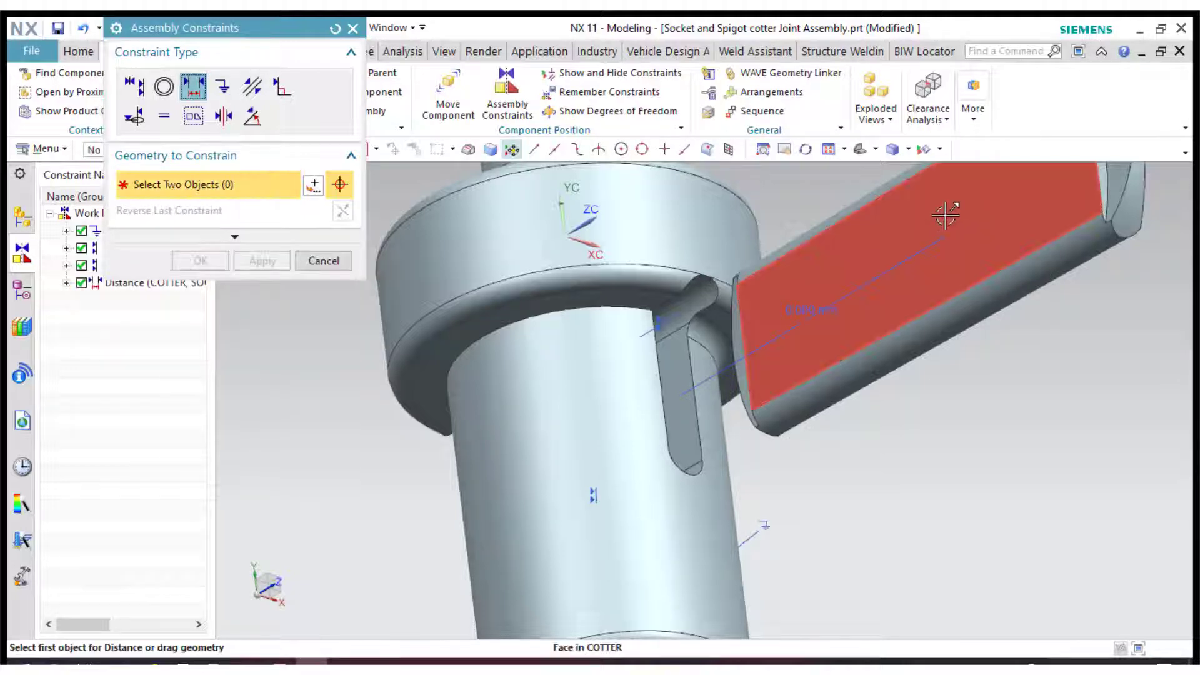
# Apply a second 0 mm Distance constraint between the cotter's opposite flat face and the slot's other side face in the socket
pyautogui.click(943, 210)
pyautogui.moveTo(957, 365); pyautogui.dragTo(901, 375, button='middle')
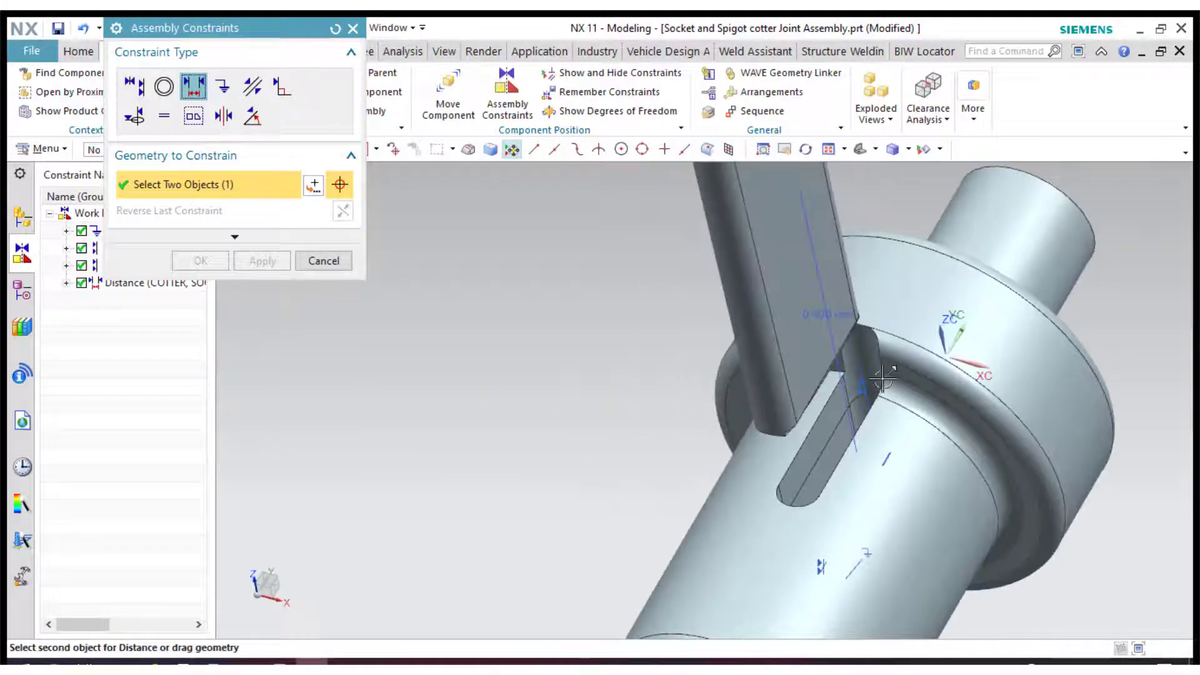
pyautogui.click(671, 422)
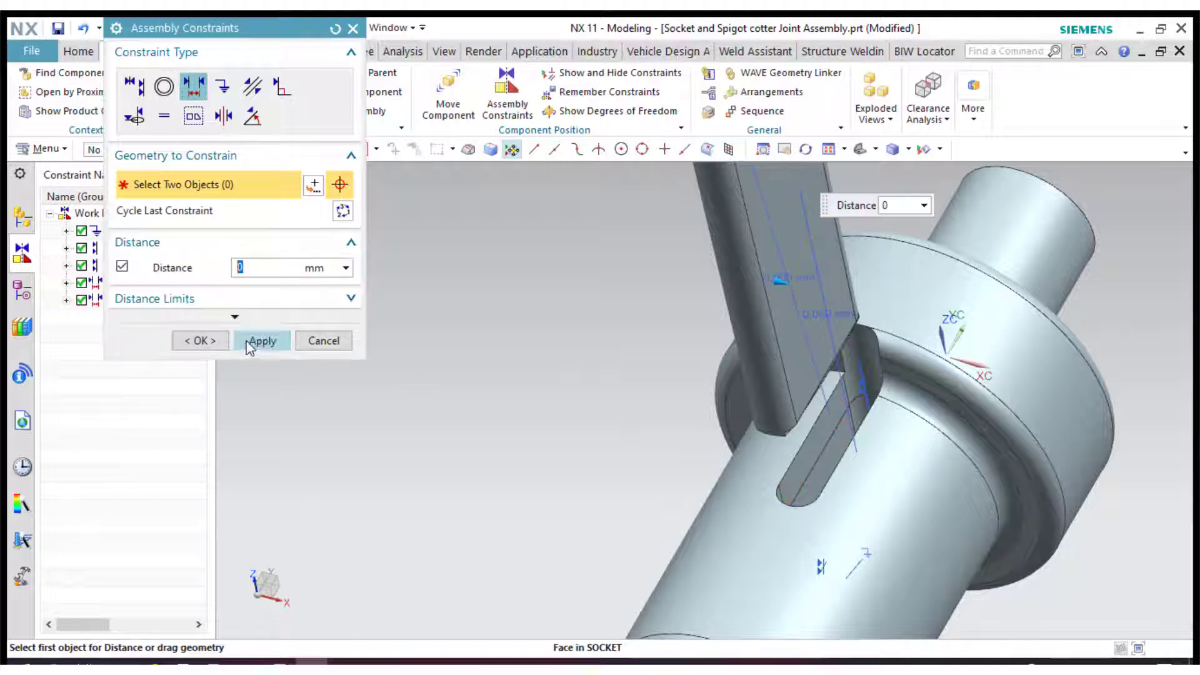
pyautogui.click(247, 342)
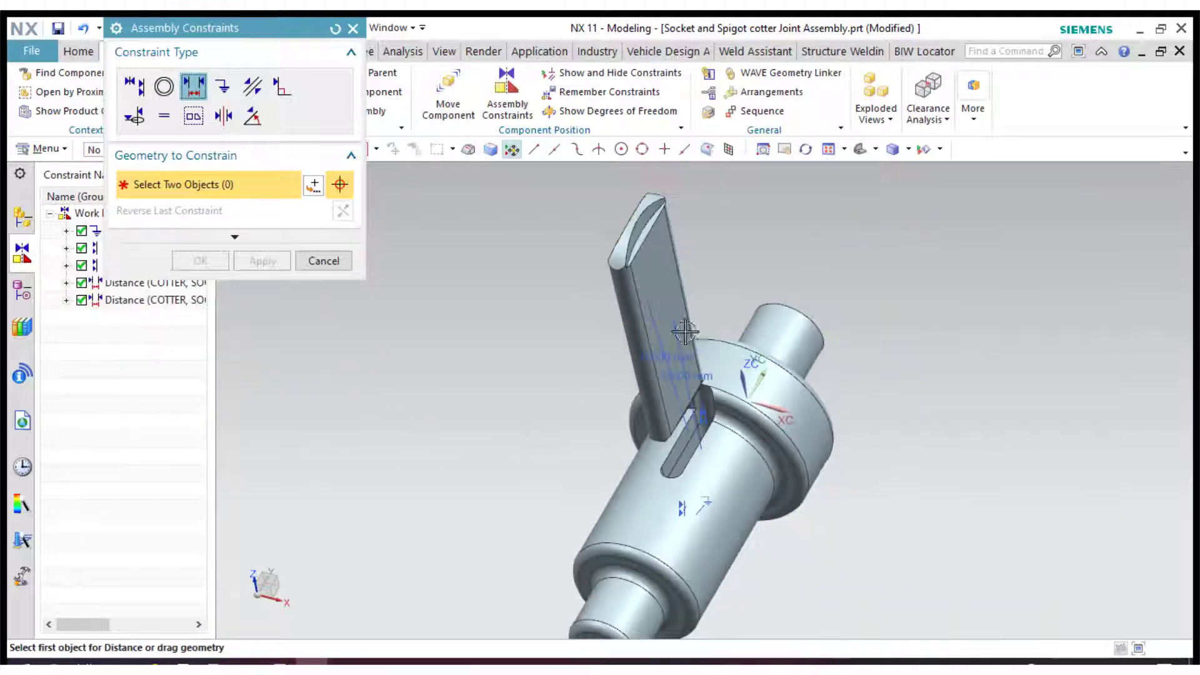
# Align the centerline of the cotter's collar-side rounded edge with the socket slot's rounded end nearest the collar, using Infer Center/Axis orientation
pyautogui.moveTo(756, 233); pyautogui.dragTo(719, 254, button='middle')
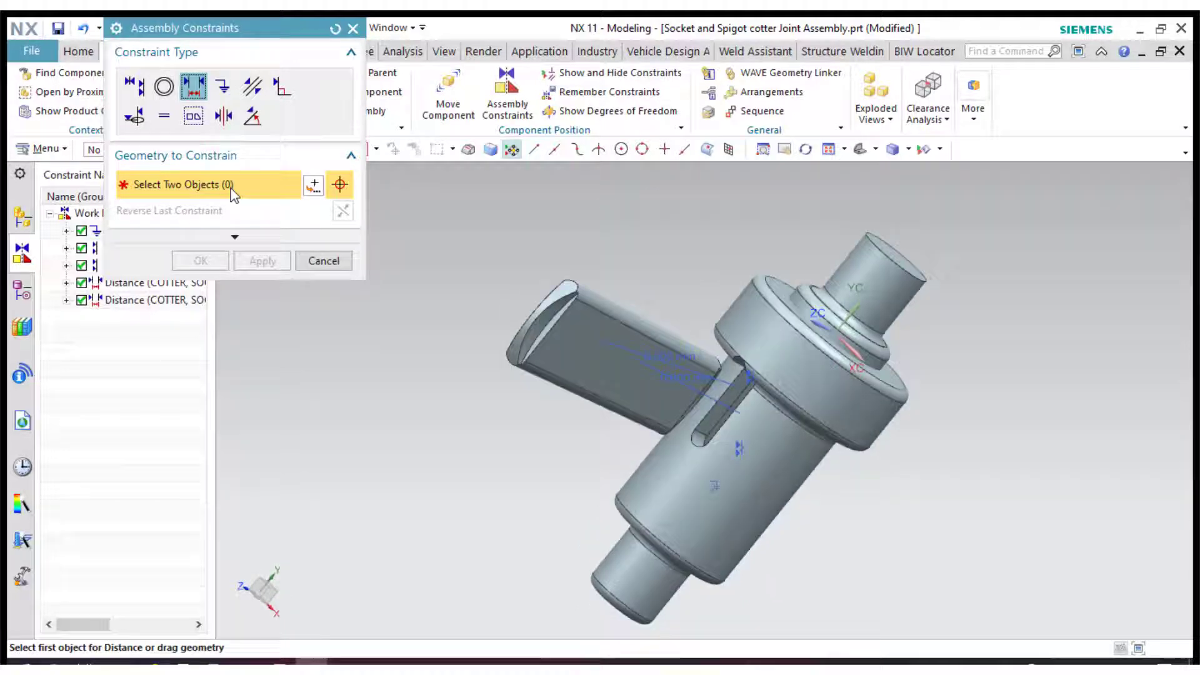
pyautogui.click(134, 86)
pyautogui.scroll(5, 604, 301)
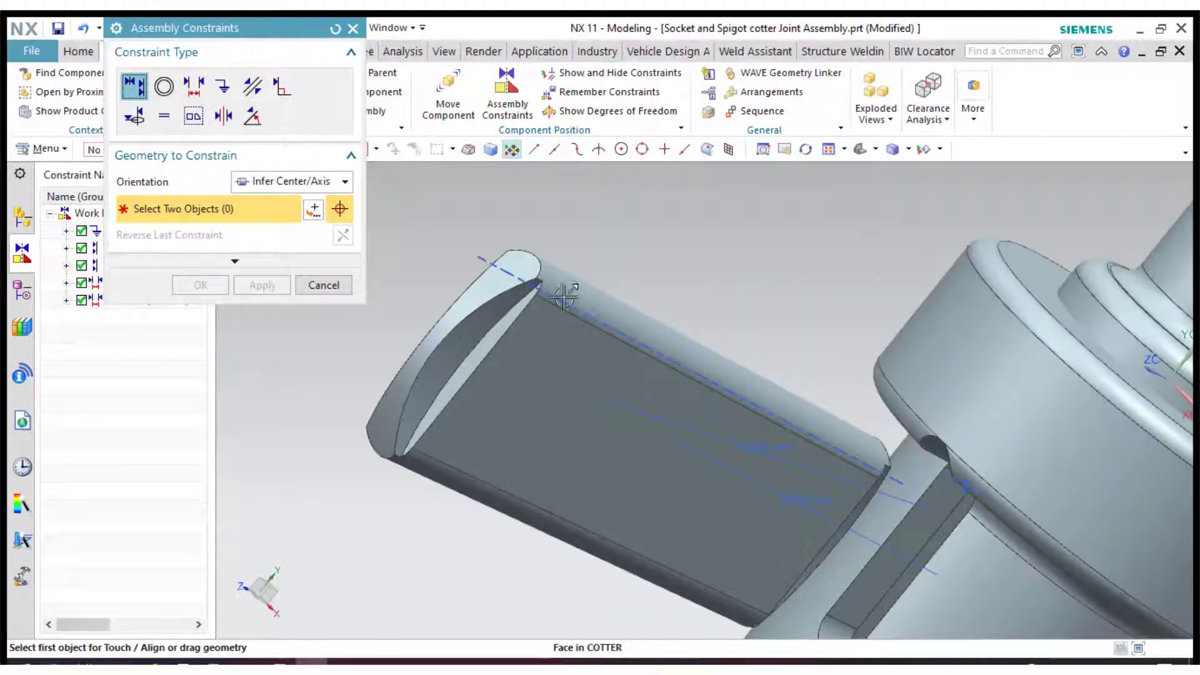
pyautogui.click(549, 307)
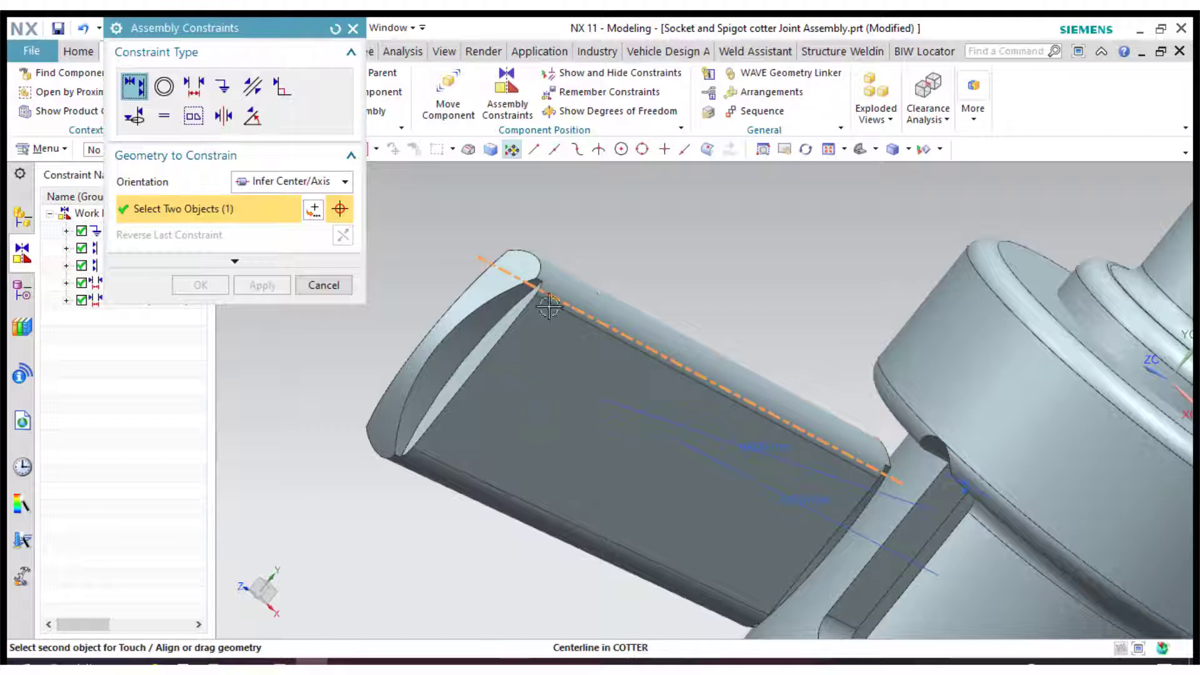
pyautogui.scroll(-3, 627, 260)
pyautogui.moveTo(1026, 439); pyautogui.dragTo(1037, 413, button='middle')
pyautogui.scroll(2, 730, 434)
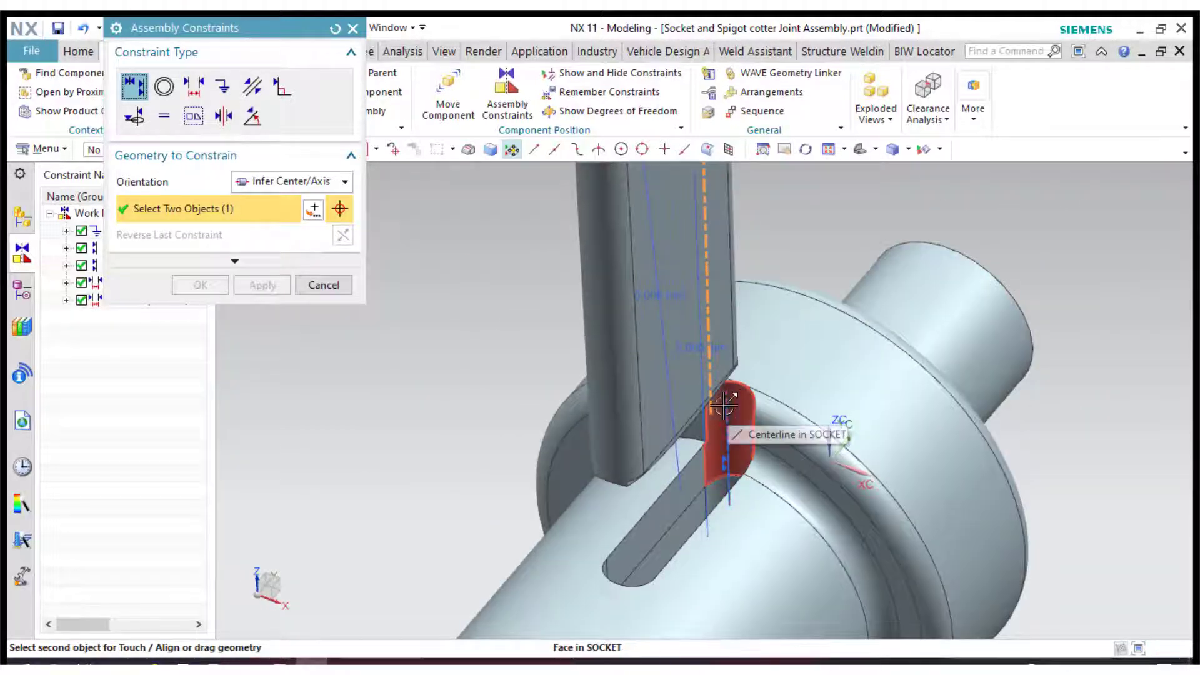
pyautogui.click(729, 411)
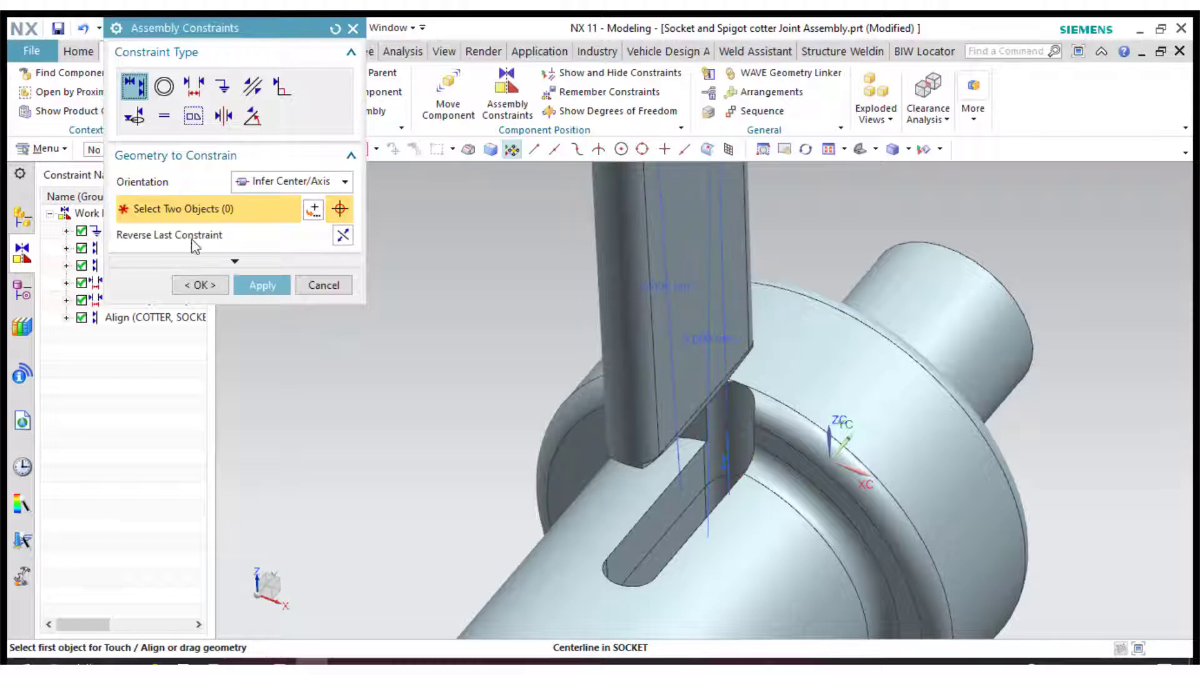
pyautogui.click(256, 286)
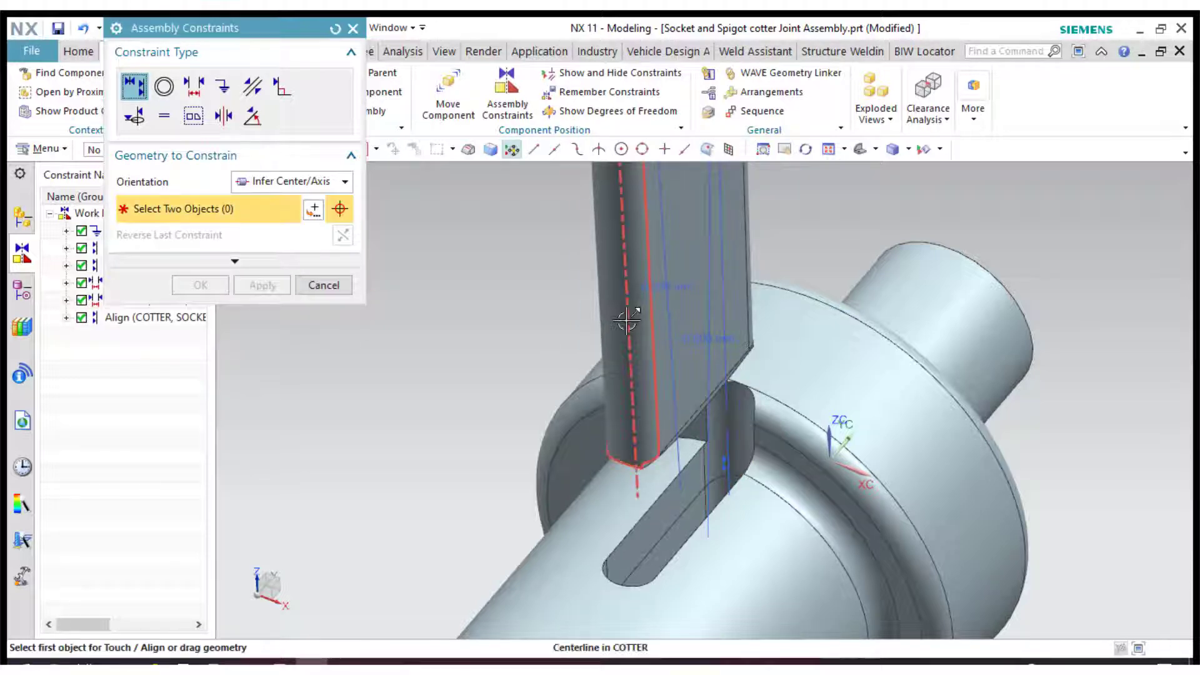
# Try to align the cotter's other rounded-edge centerline with the socket slot's far rounded end, and discard the unapplied constraint
pyautogui.click(626, 320)
pyautogui.scroll(-3, 902, 404)
pyautogui.moveTo(902, 404); pyautogui.dragTo(888, 494, button='middle')
pyautogui.scroll(4, 684, 344)
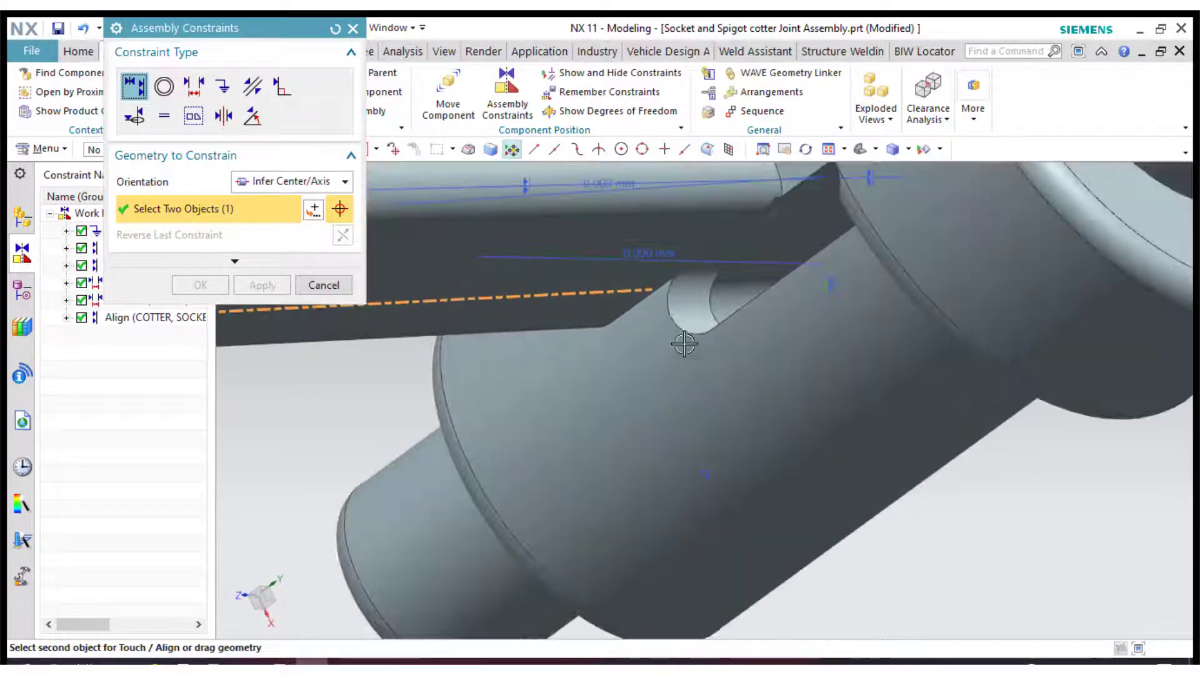
pyautogui.click(703, 299)
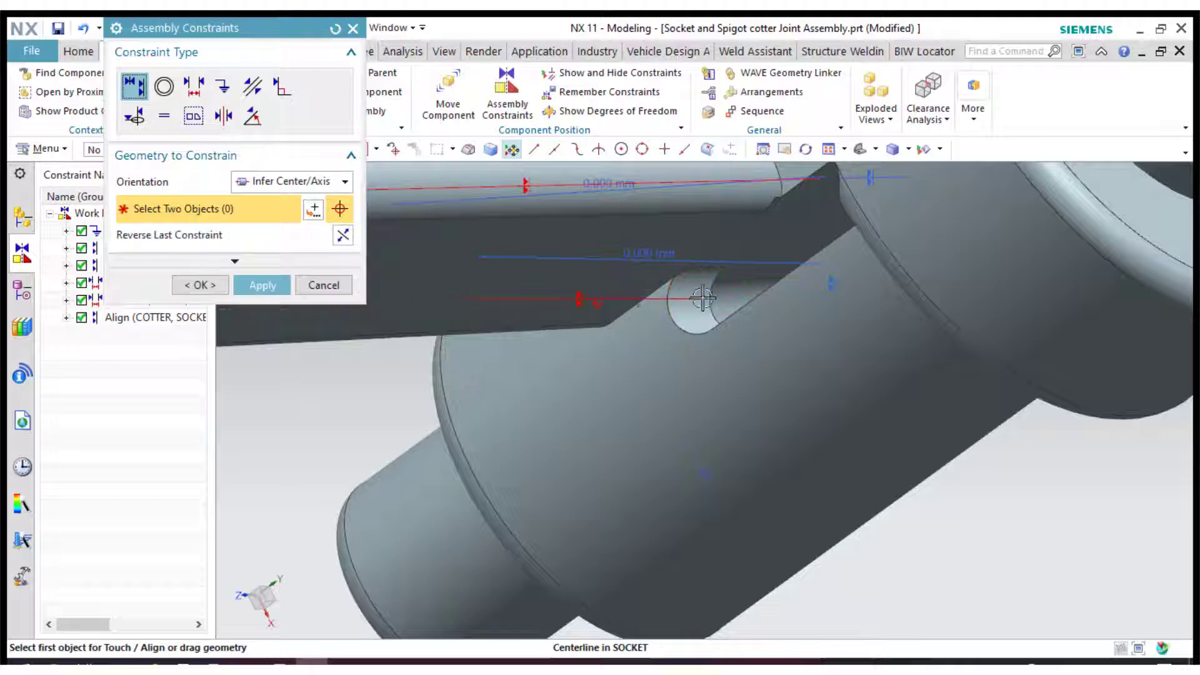
pyautogui.click(337, 289)
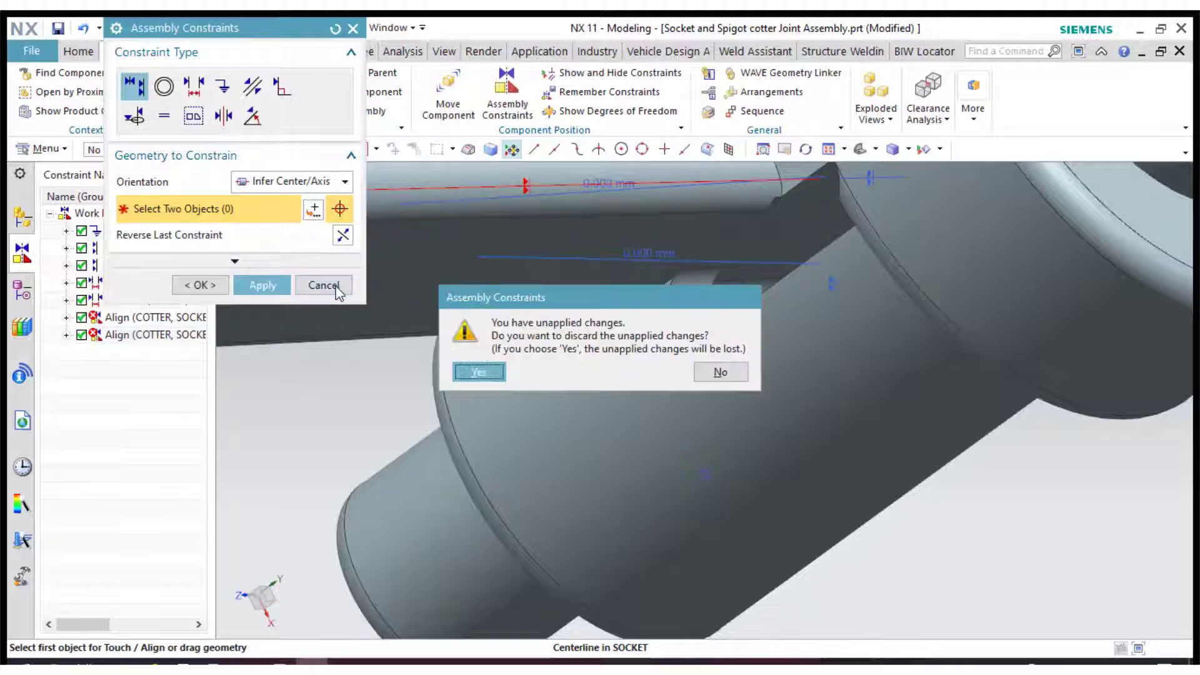
pyautogui.click(477, 373)
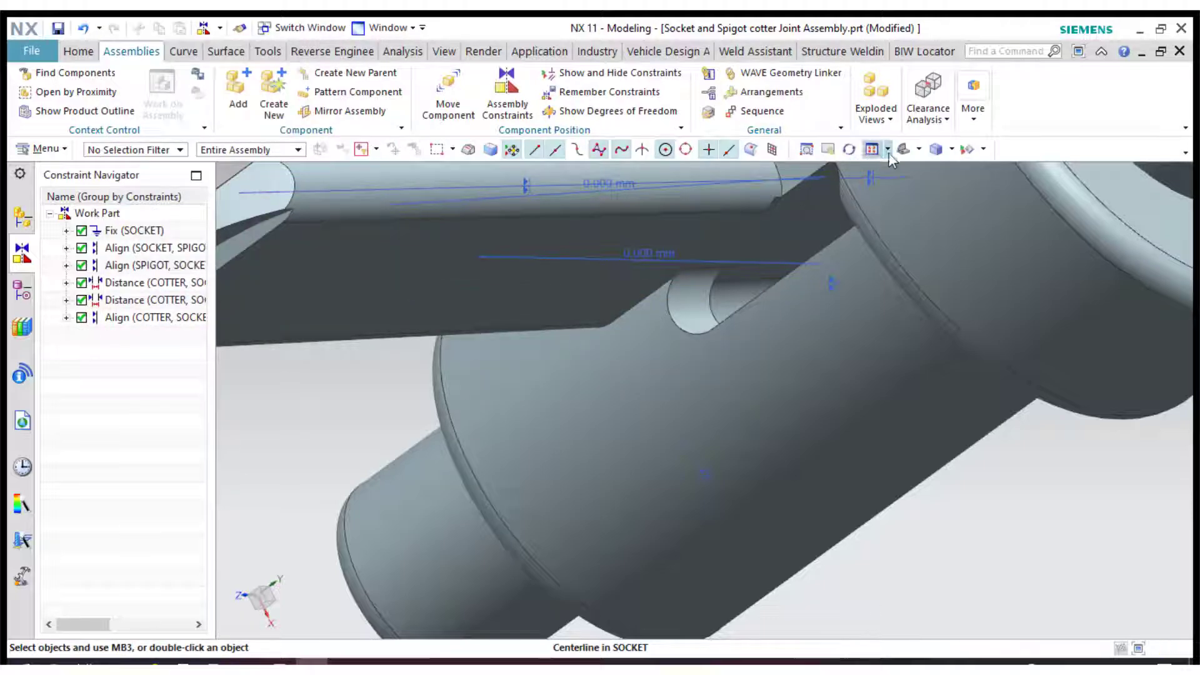
# Apply a 44 mm Distance constraint between the cotter's upper end face and the socket's centerline
pyautogui.press('Home')
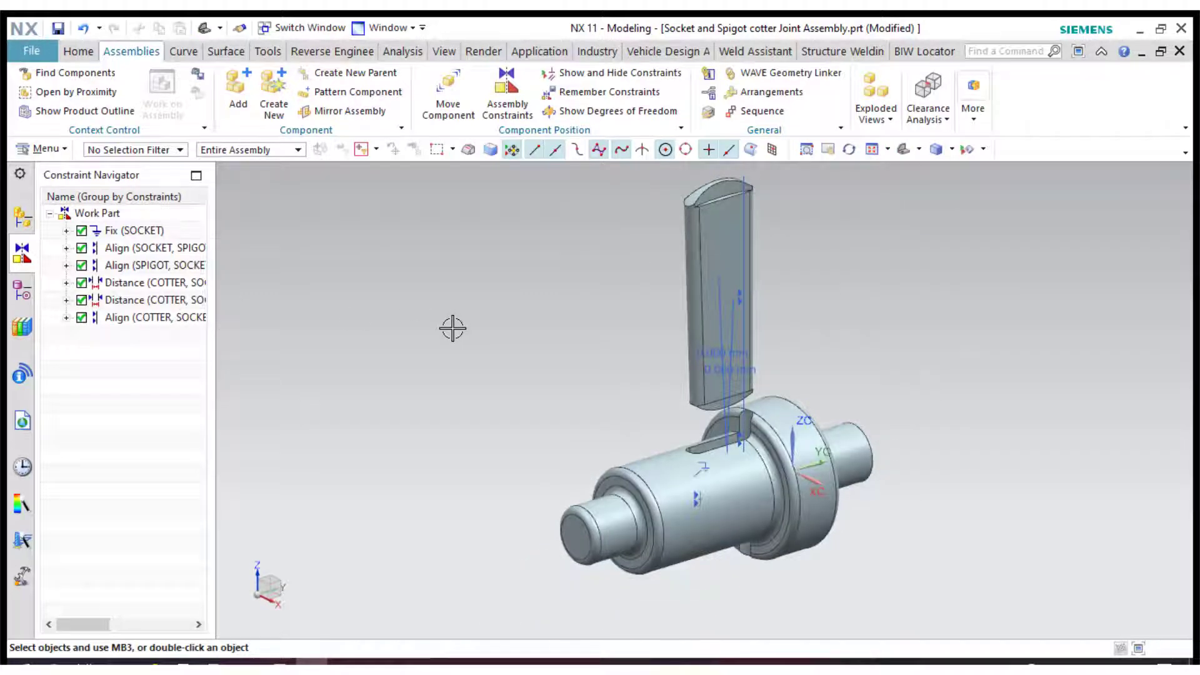
pyautogui.click(507, 94)
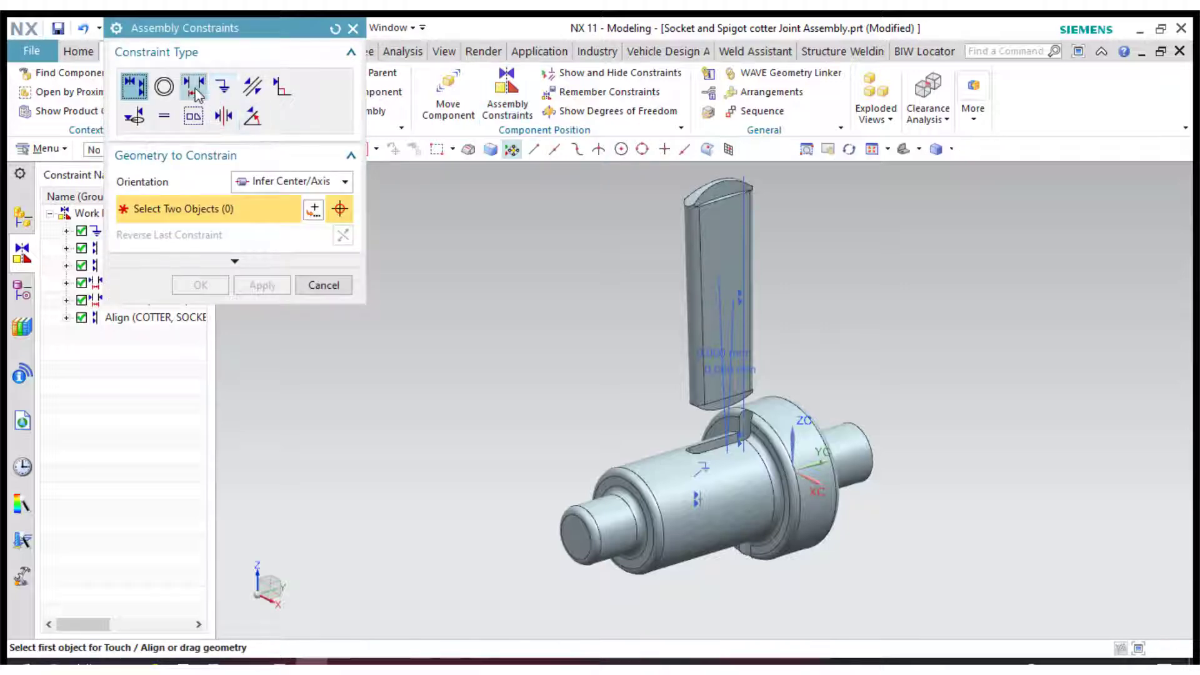
pyautogui.click(193, 86)
pyautogui.scroll(5, 728, 207)
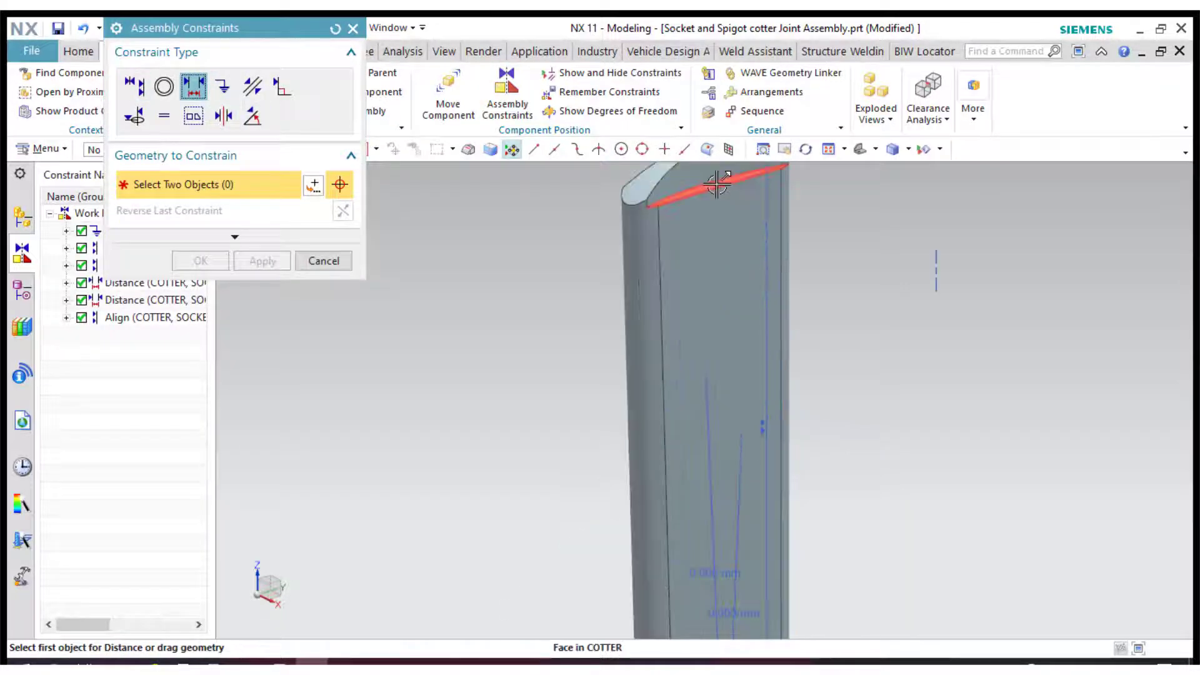
pyautogui.click(717, 183)
pyautogui.scroll(-5, 953, 285)
pyautogui.scroll(5, 808, 477)
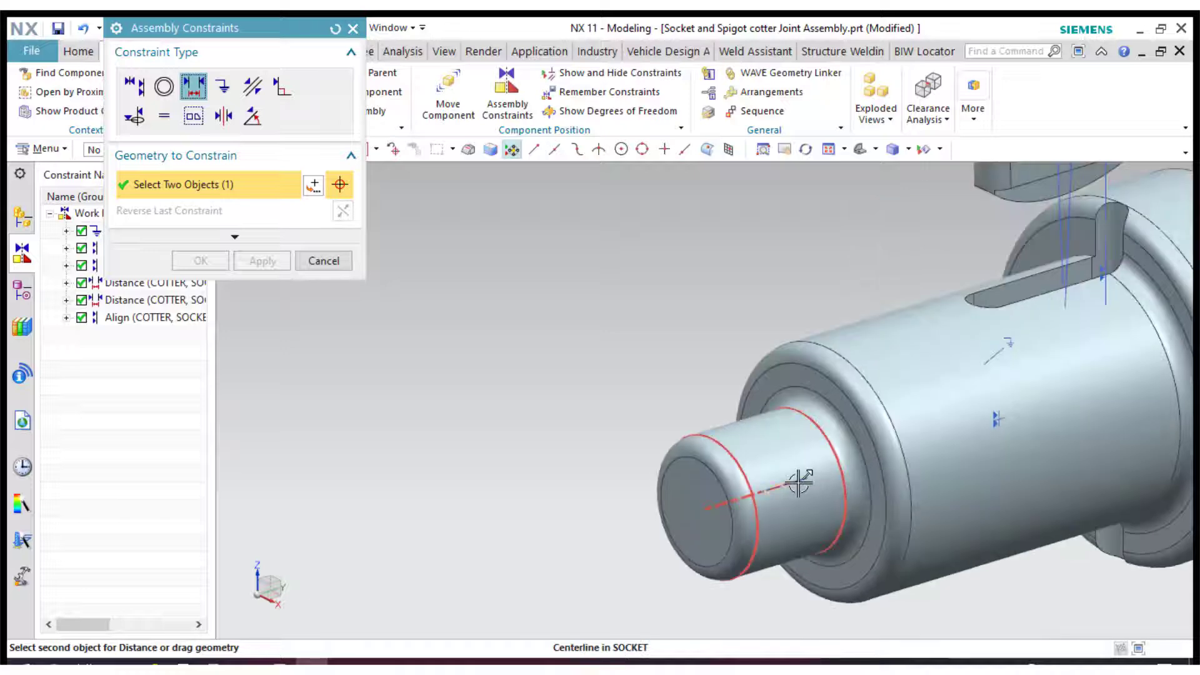
pyautogui.click(790, 485)
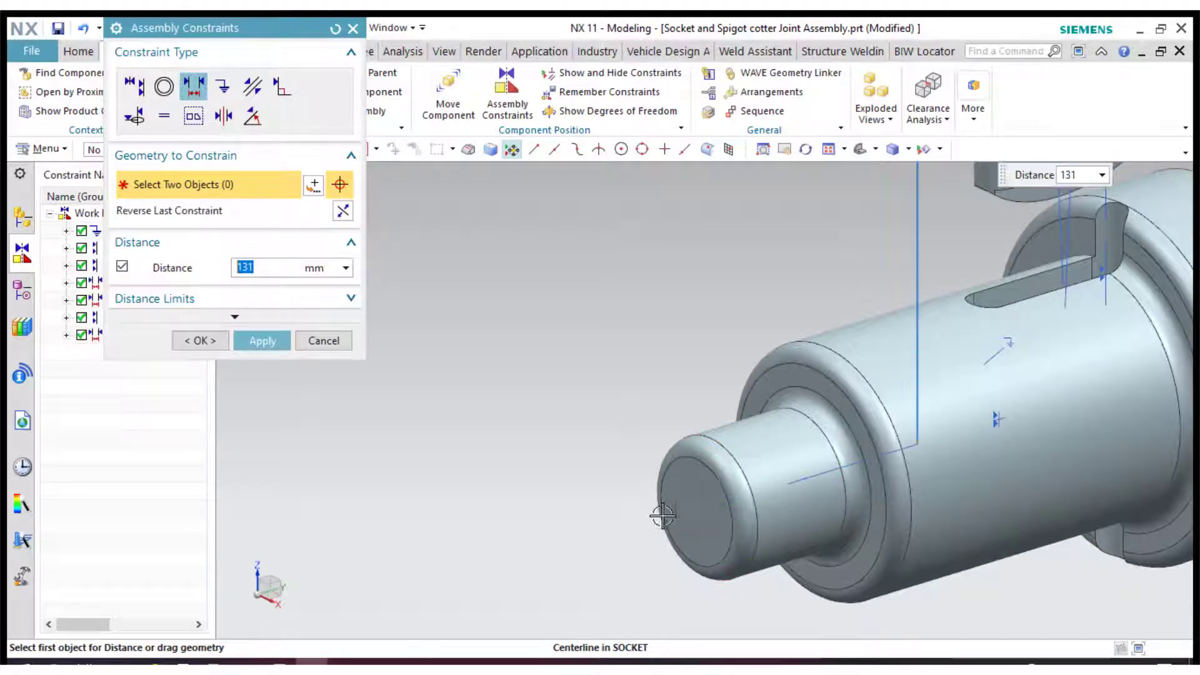
pyautogui.scroll(-5, 600, 517)
pyautogui.write('44')
pyautogui.press('Return')
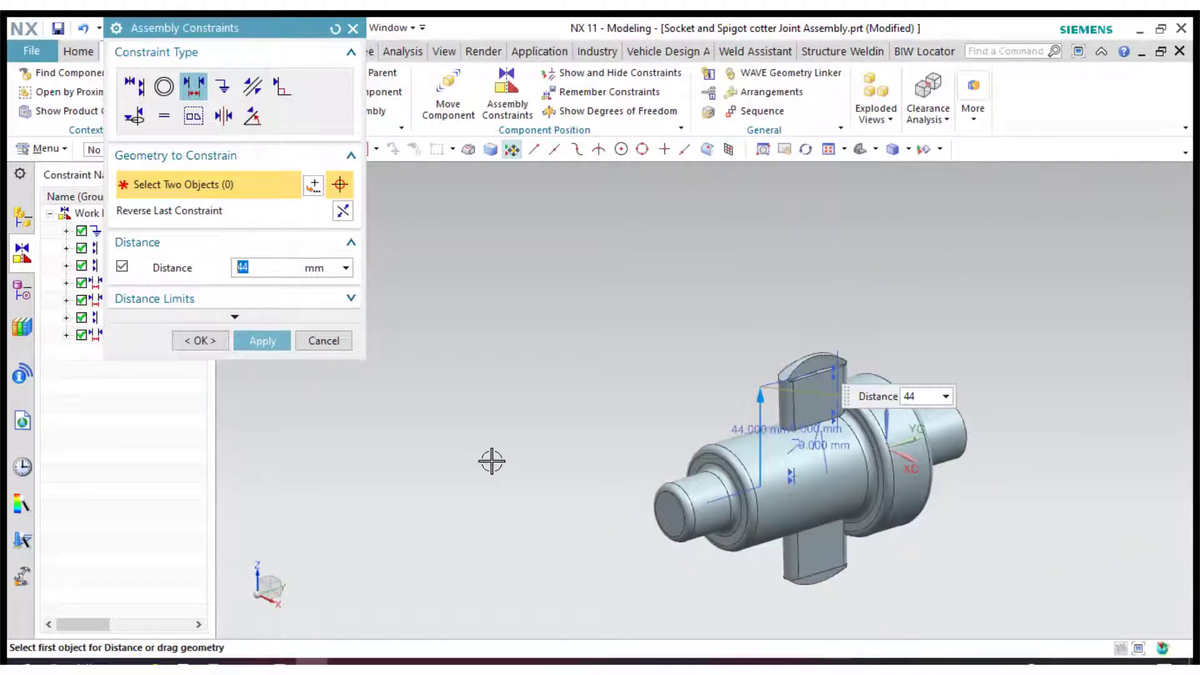
pyautogui.click(189, 341)
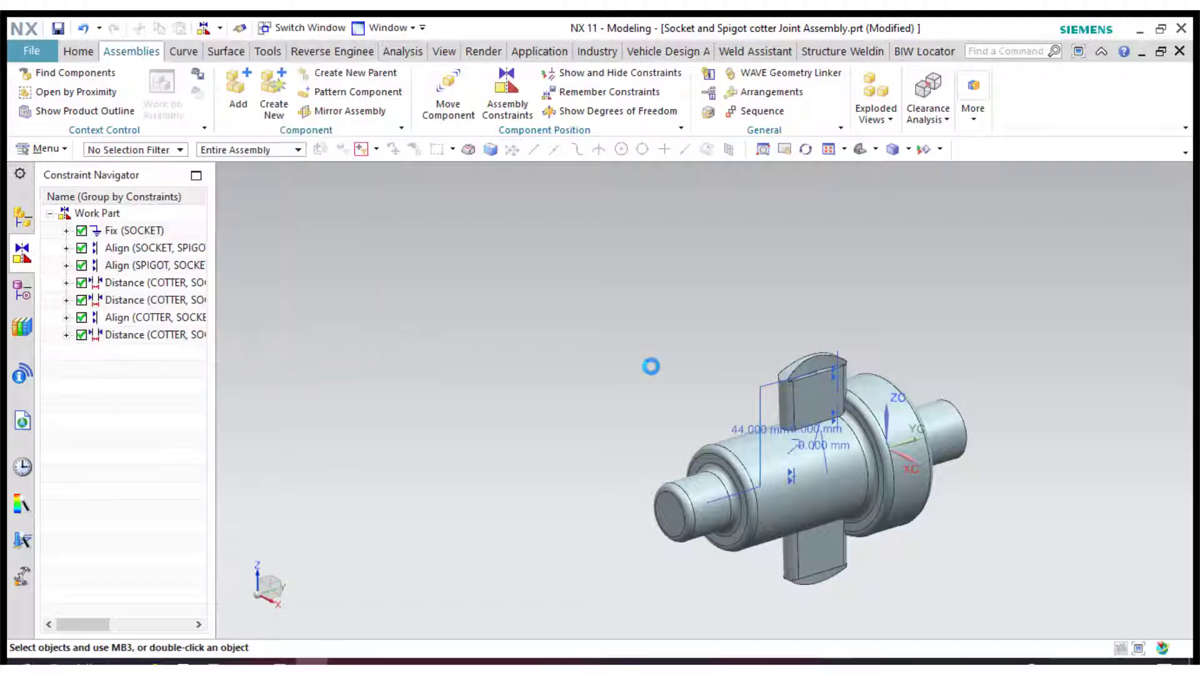
# Hide all the assembly constraints, from the socket's Fix through the last cotter Distance constraint
pyautogui.click(144, 231)
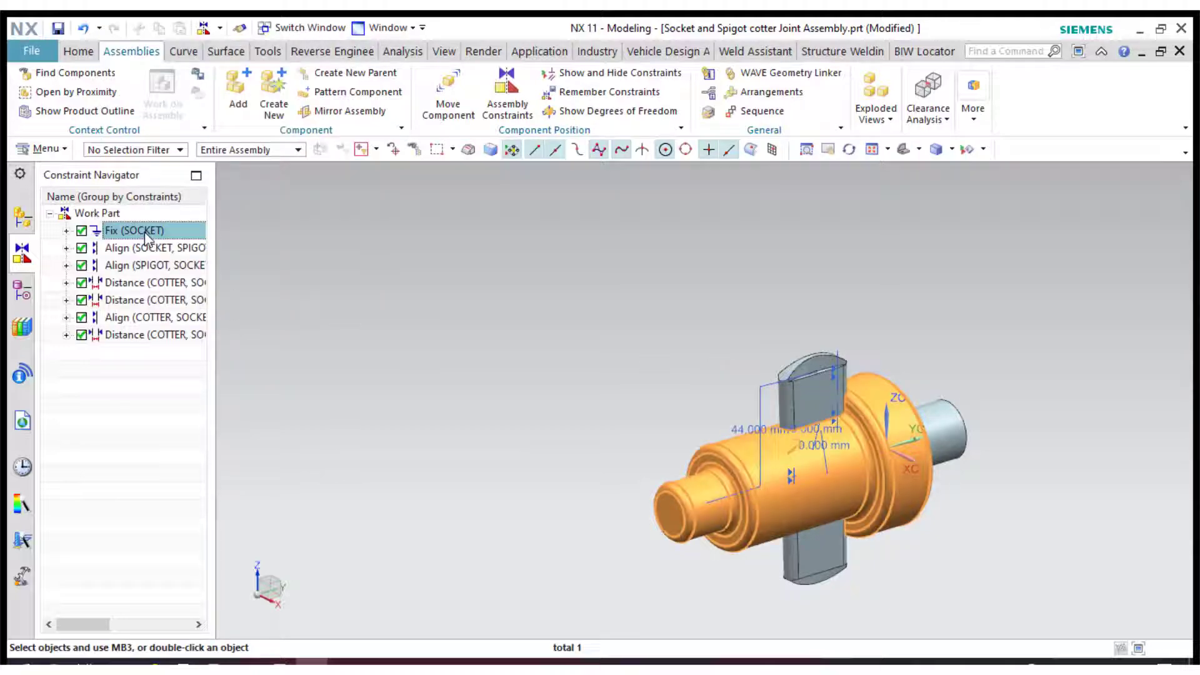
pyautogui.keyDown('shift'); pyautogui.click(157, 334); pyautogui.keyUp('shift')
pyautogui.rightClick(153, 300)
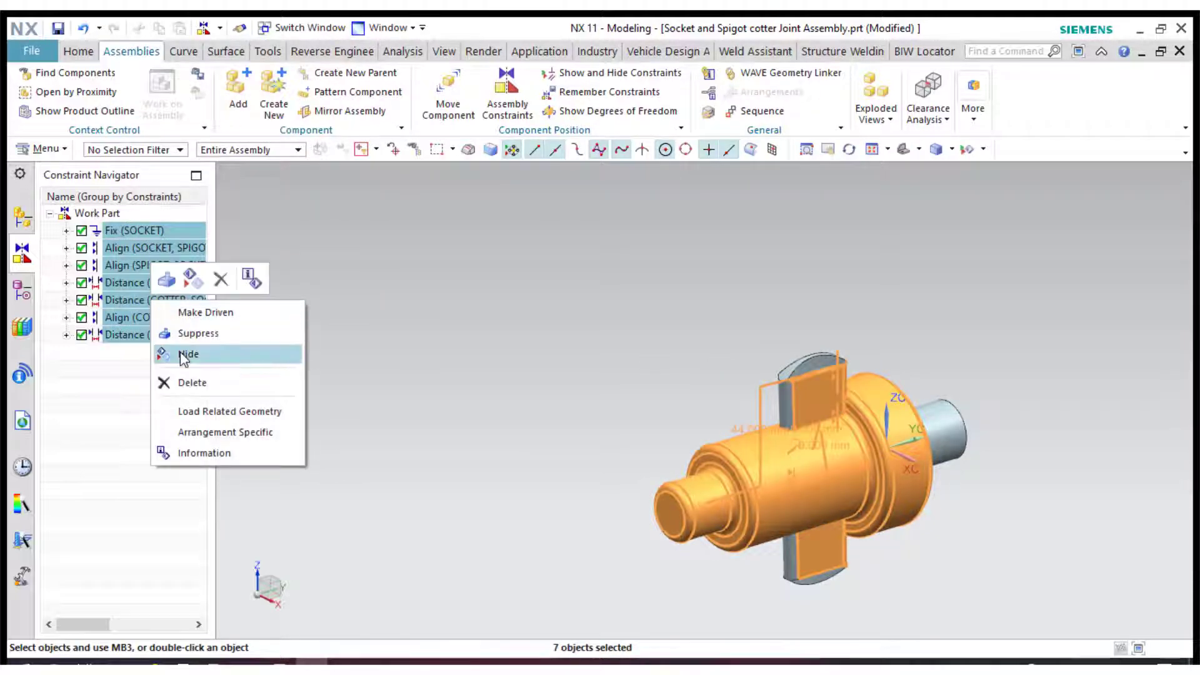
pyautogui.click(159, 351)
pyautogui.moveTo(977, 559); pyautogui.dragTo(932, 531, button='middle')
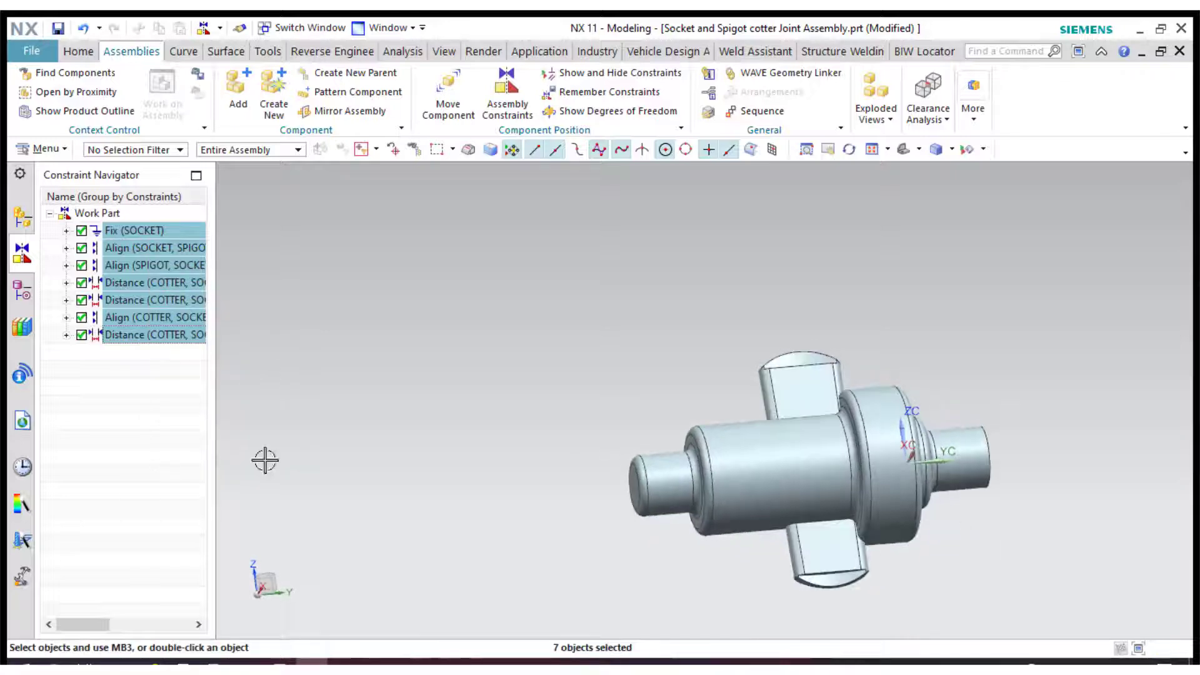
pyautogui.press('Escape')
# Set the assembly's rendering style to Shaded, without edges
pyautogui.moveTo(979, 568); pyautogui.dragTo(950, 294, button='middle')
pyautogui.click(936, 150)
pyautogui.click(952, 149)
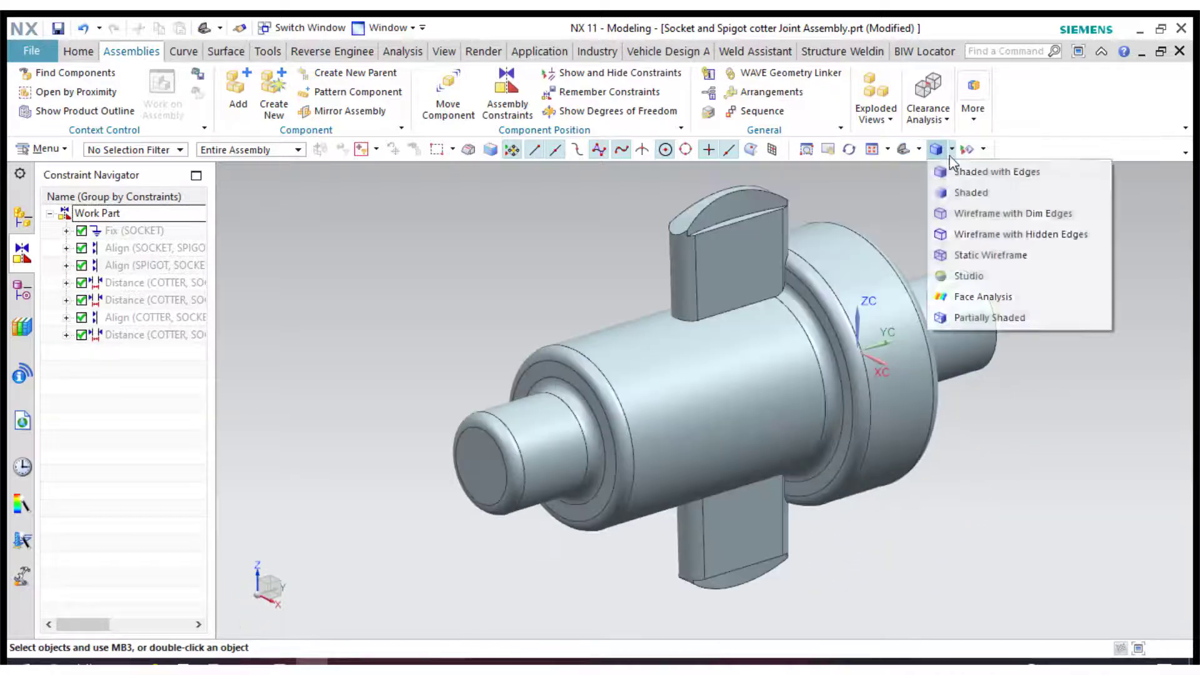
pyautogui.click(965, 190)
pyautogui.moveTo(1074, 447)
pyautogui.mouseDown(button='middle')
pyautogui.moveTo(1059, 487)
pyautogui.moveTo(812, 528)
pyautogui.moveTo(670, 533)
pyautogui.moveTo(761, 544)
pyautogui.moveTo(756, 560)
pyautogui.mouseUp(button='middle')
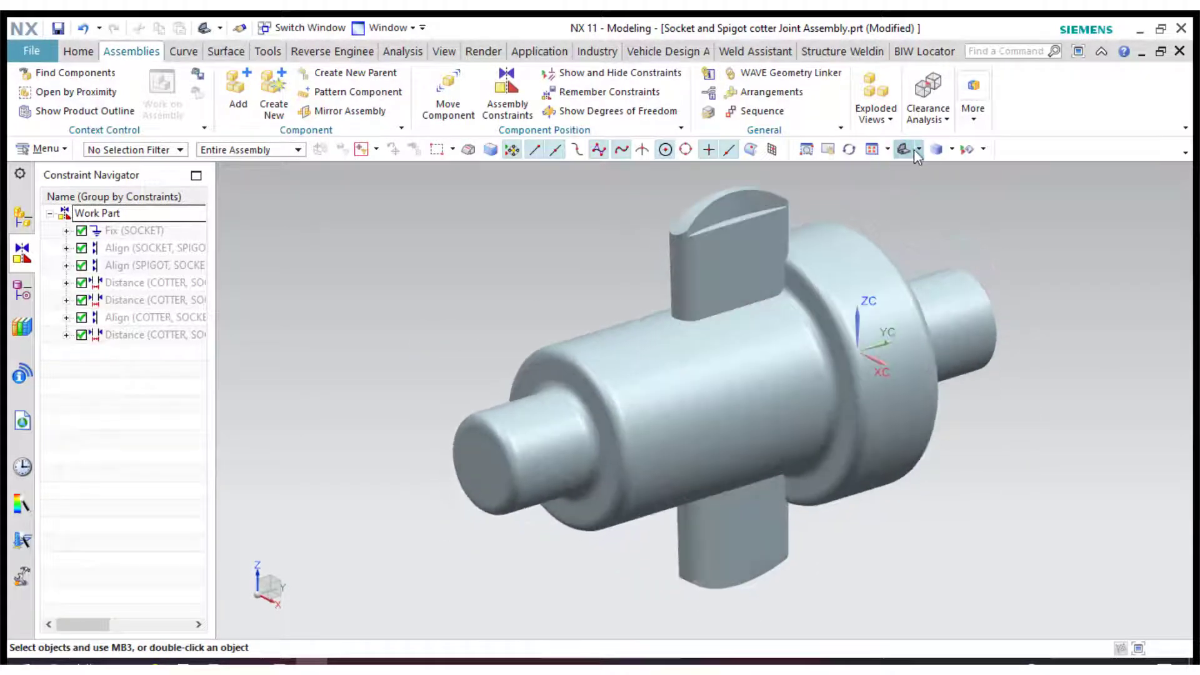
pyautogui.click(918, 149)
pyautogui.click(966, 176)
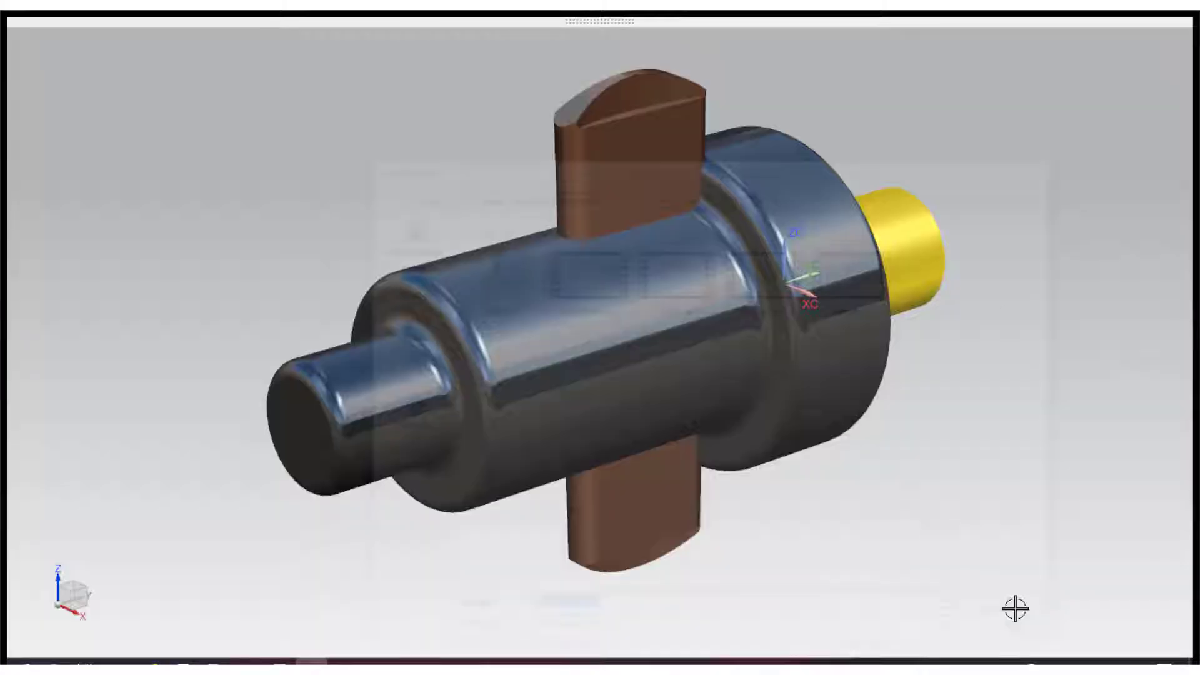
pyautogui.moveTo(1014, 425); pyautogui.dragTo(966, 495, button='middle')
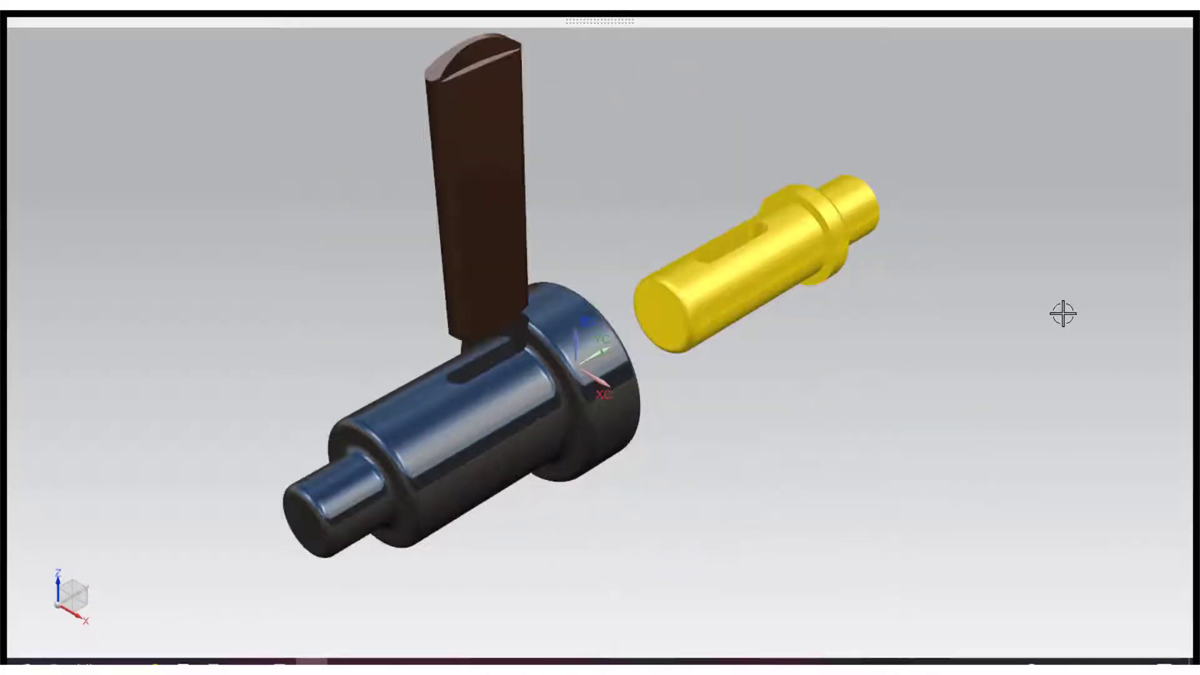
pyautogui.moveTo(1063, 314); pyautogui.dragTo(660, 408, button='middle')
pyautogui.scroll(5, 922, 407)
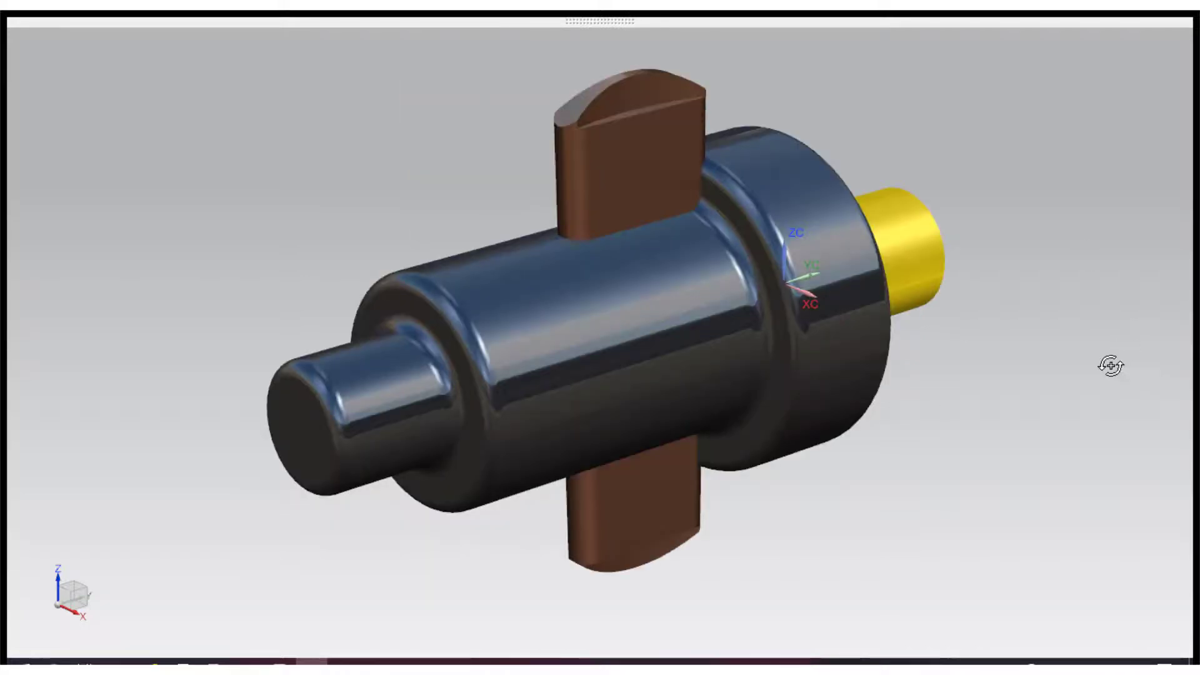
pyautogui.moveTo(1111, 365); pyautogui.dragTo(1189, 429, button='middle')
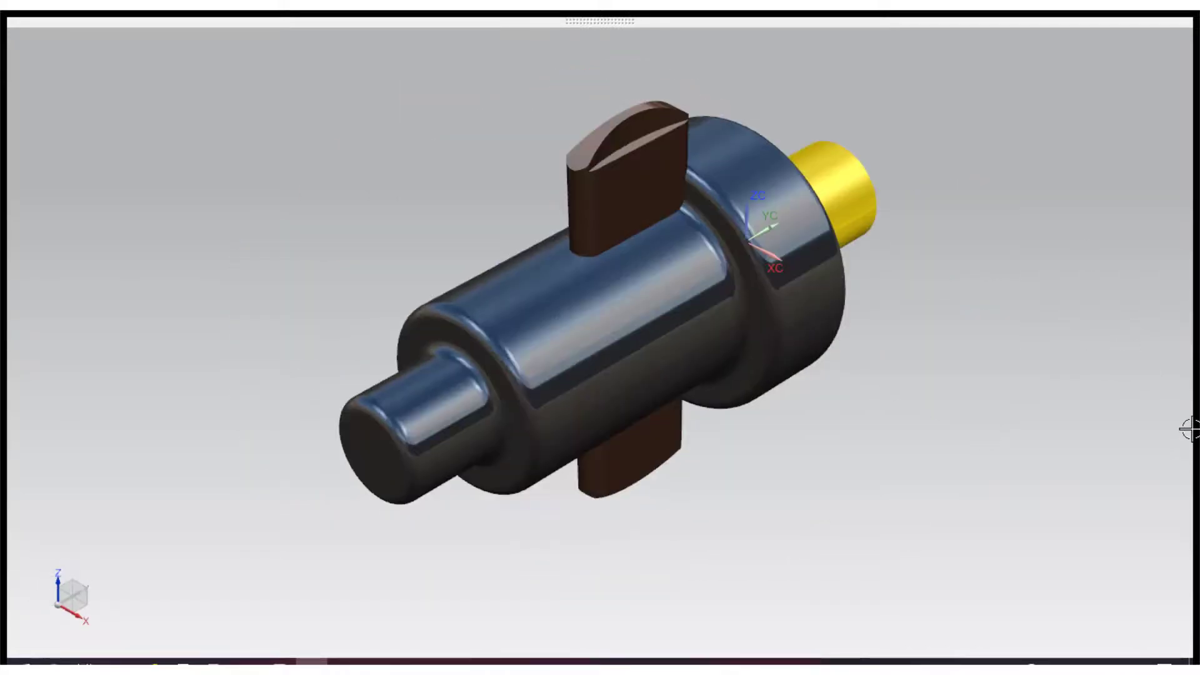